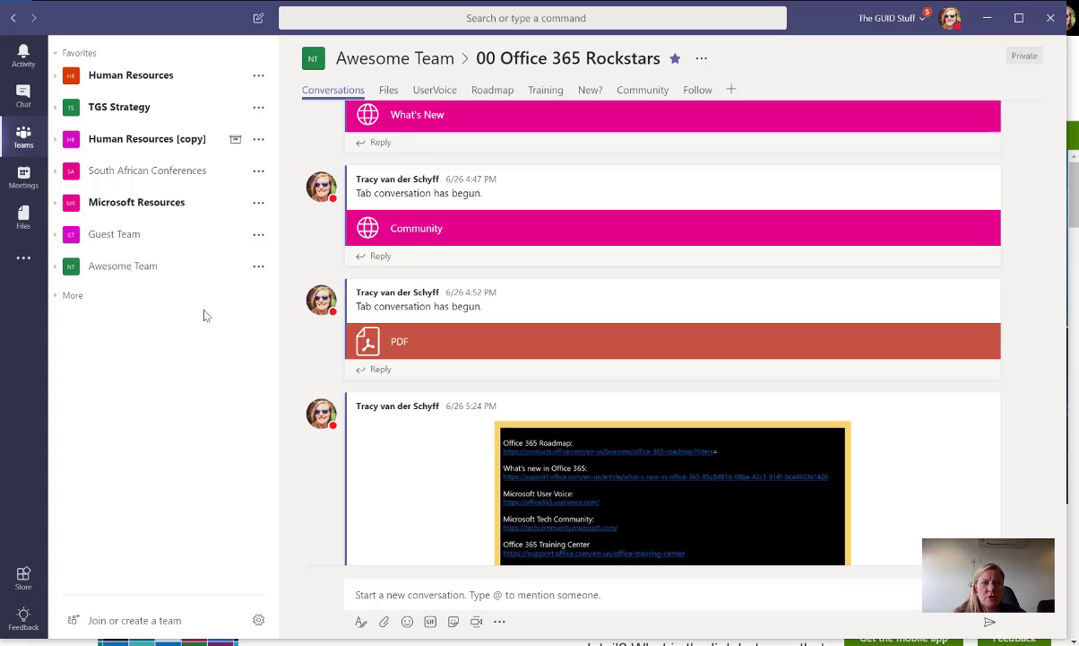
# Create a private team named "The Nerve Centre Rock Stars" without a description.
pyautogui.click(130, 620)
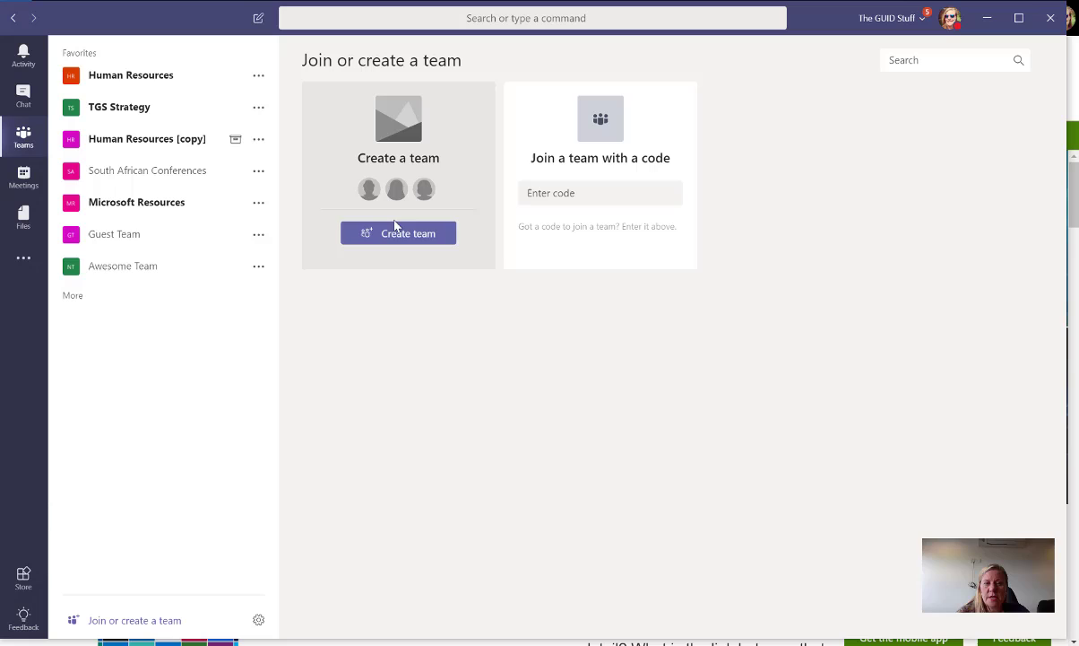
pyautogui.click(396, 233)
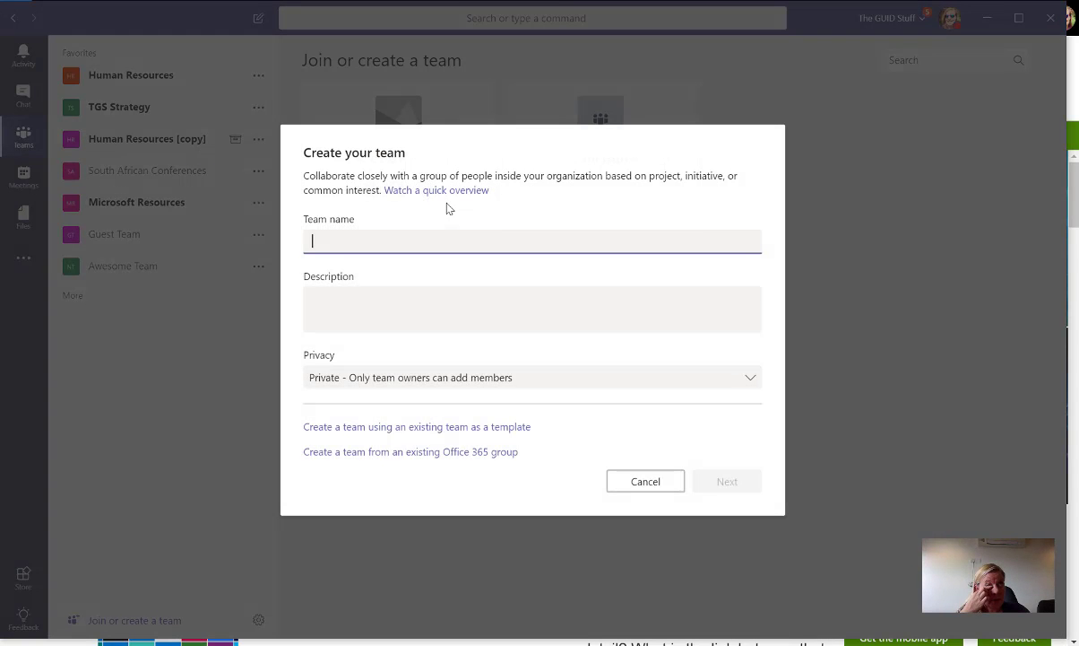
pyautogui.write('The Nerve')
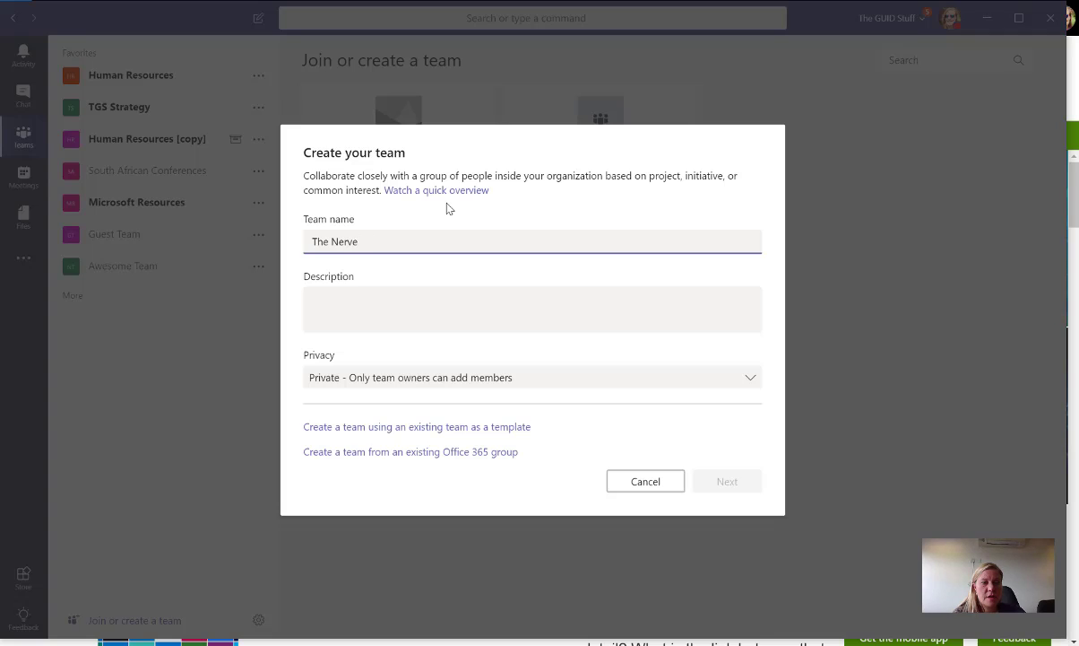
pyautogui.write(' Cen')
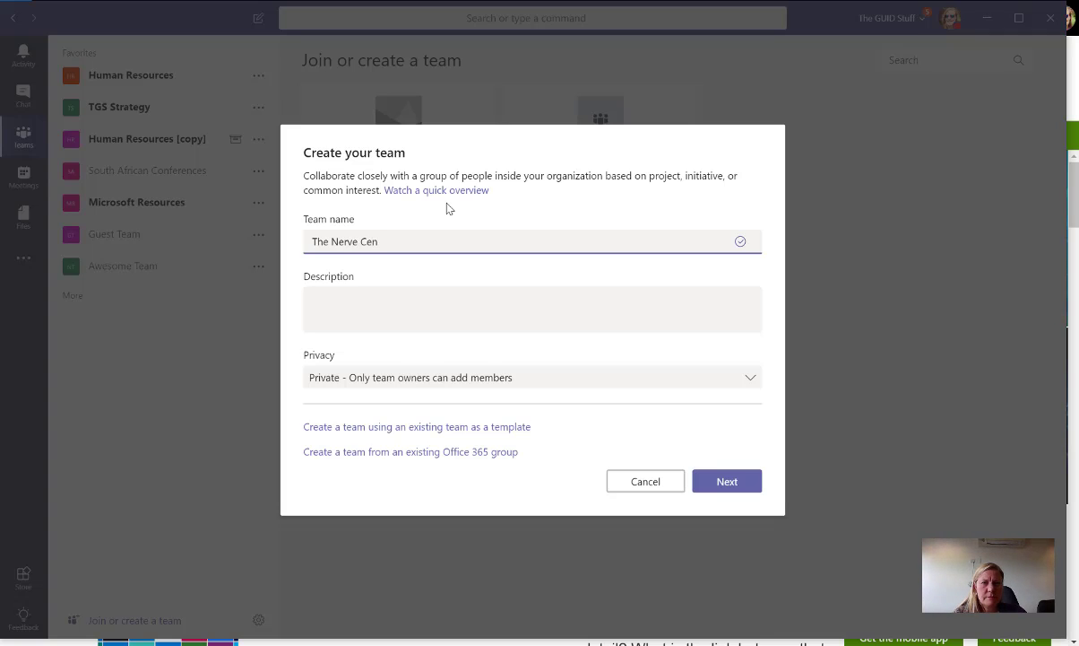
pyautogui.write('tre')
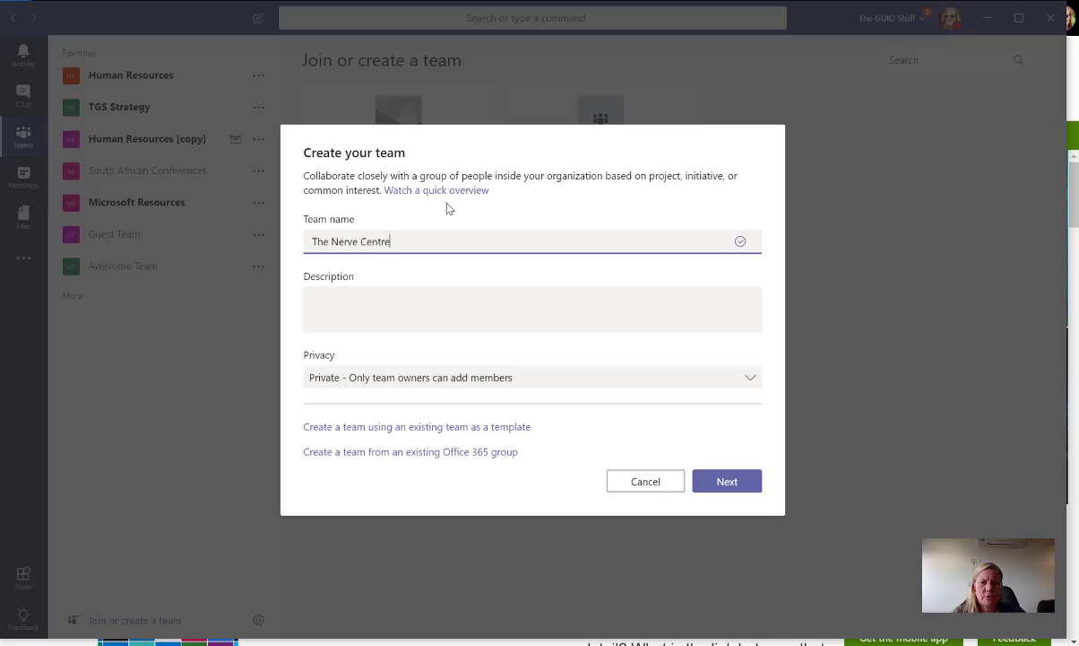
pyautogui.write(' Rock Stars')
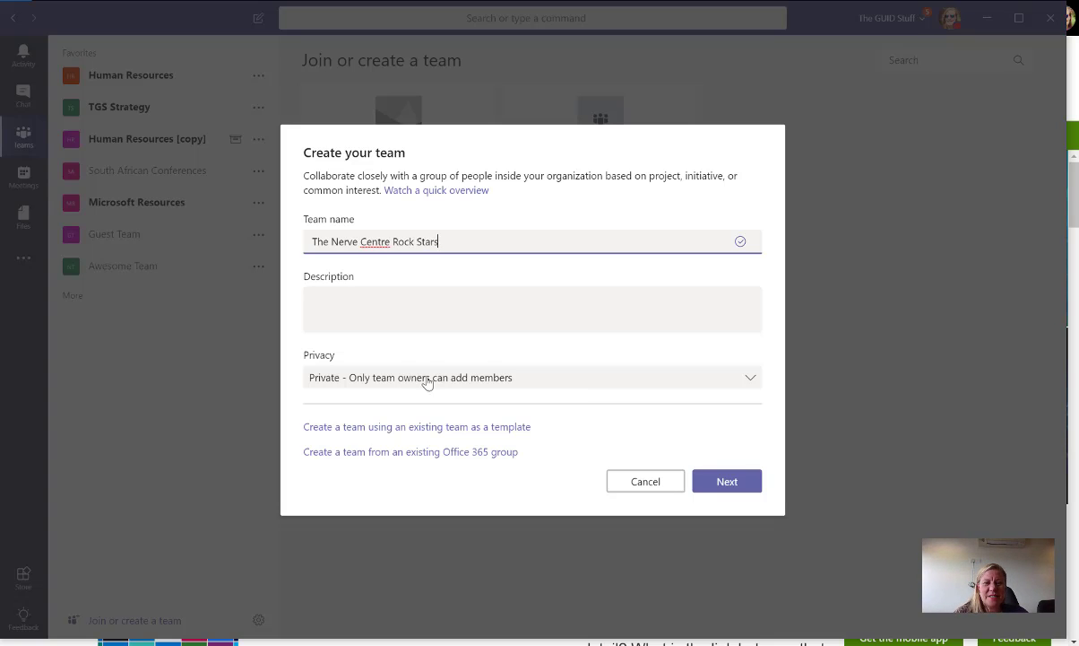
pyautogui.click(724, 484)
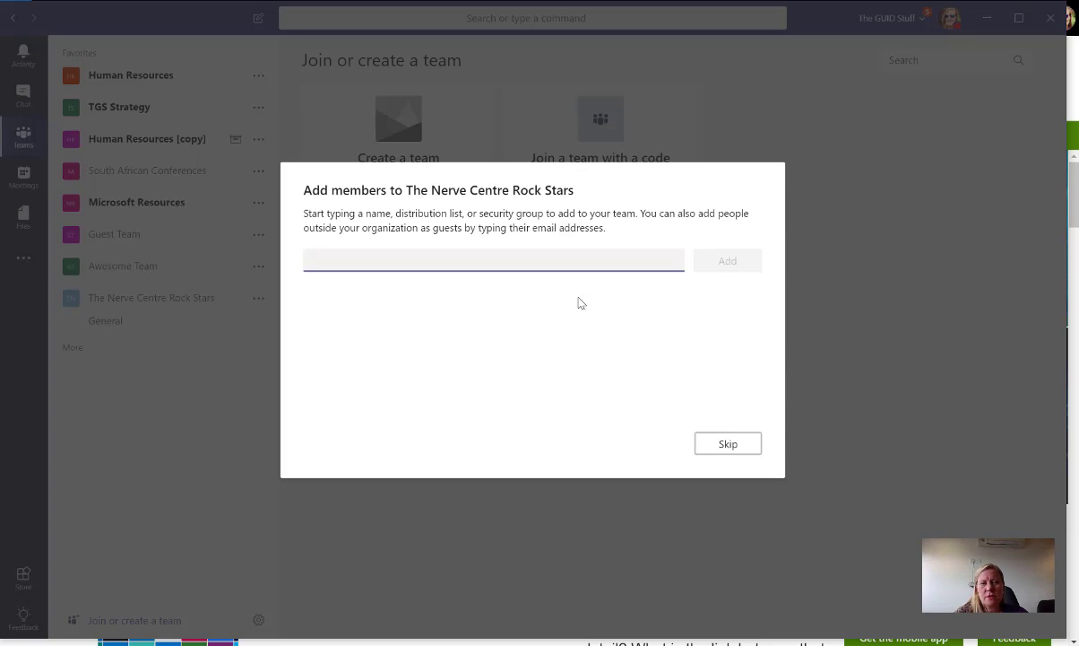
# Try to add an intern colleague as a member while setting up the new team.
pyautogui.write('Braam')
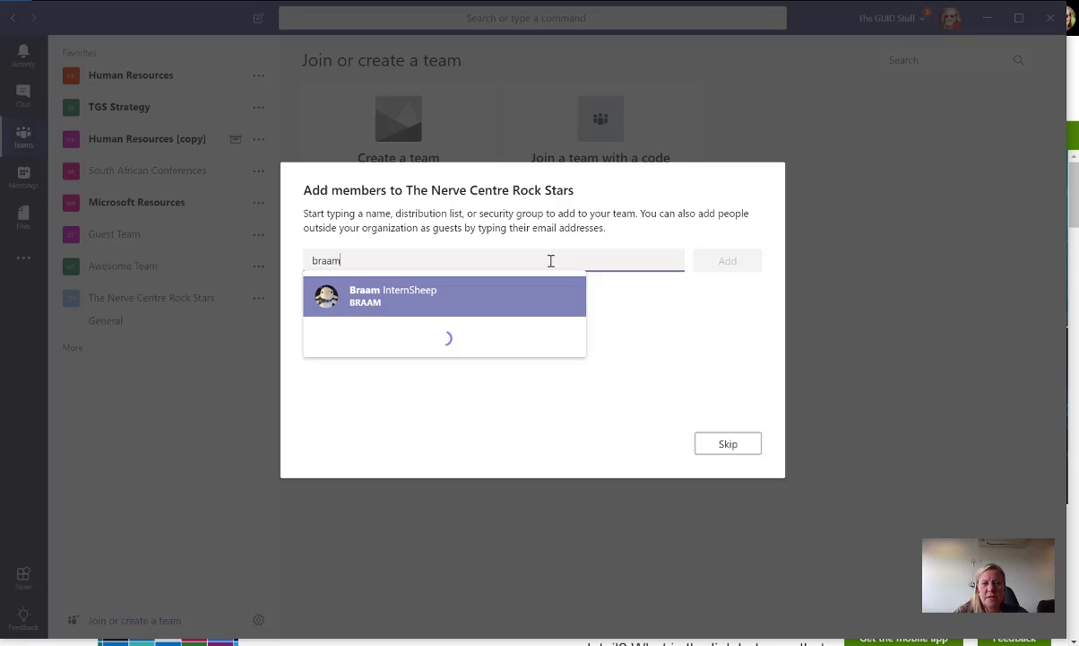
pyautogui.click(538, 291)
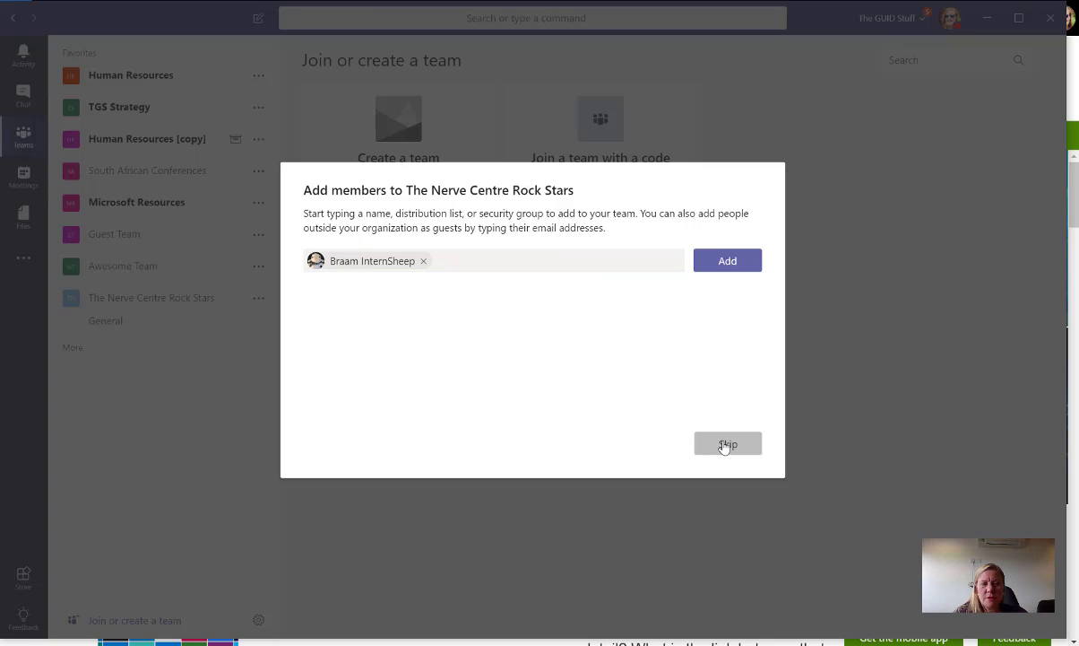
pyautogui.click(726, 444)
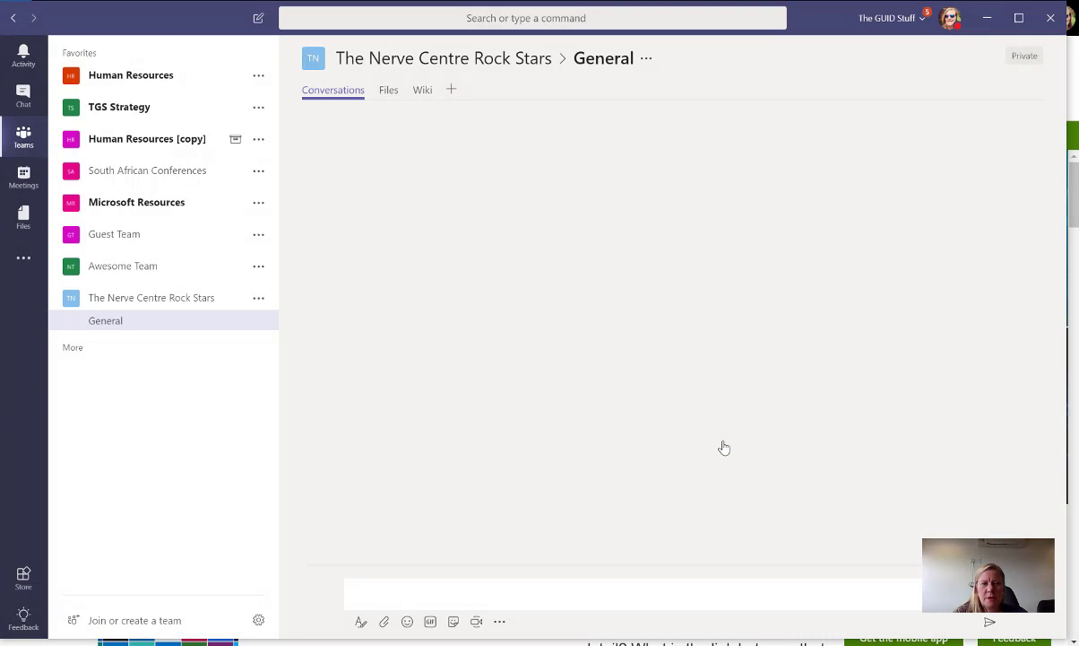
# Add the intern colleague as a member of The Nerve Centre Rock Stars from its team management page.
pyautogui.click(258, 298)
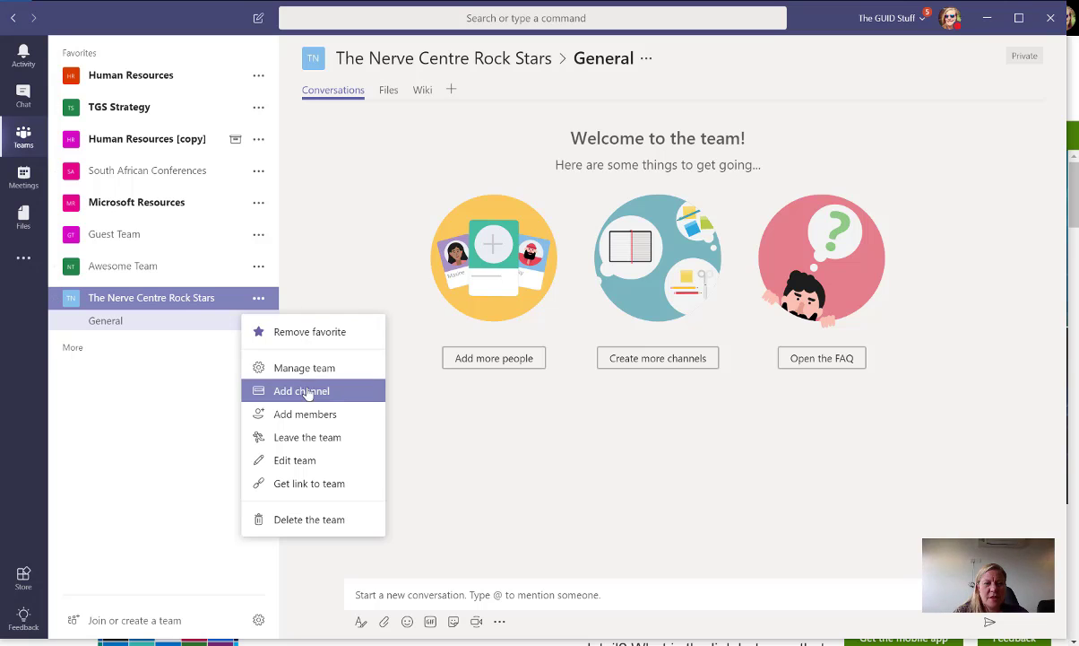
pyautogui.click(300, 367)
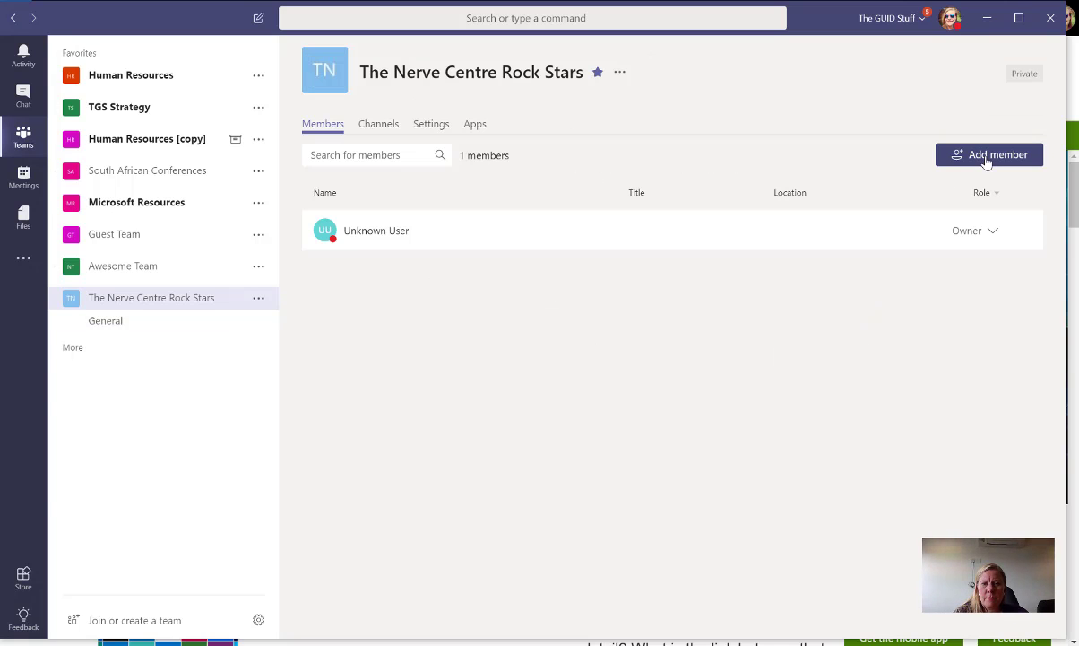
pyautogui.click(985, 158)
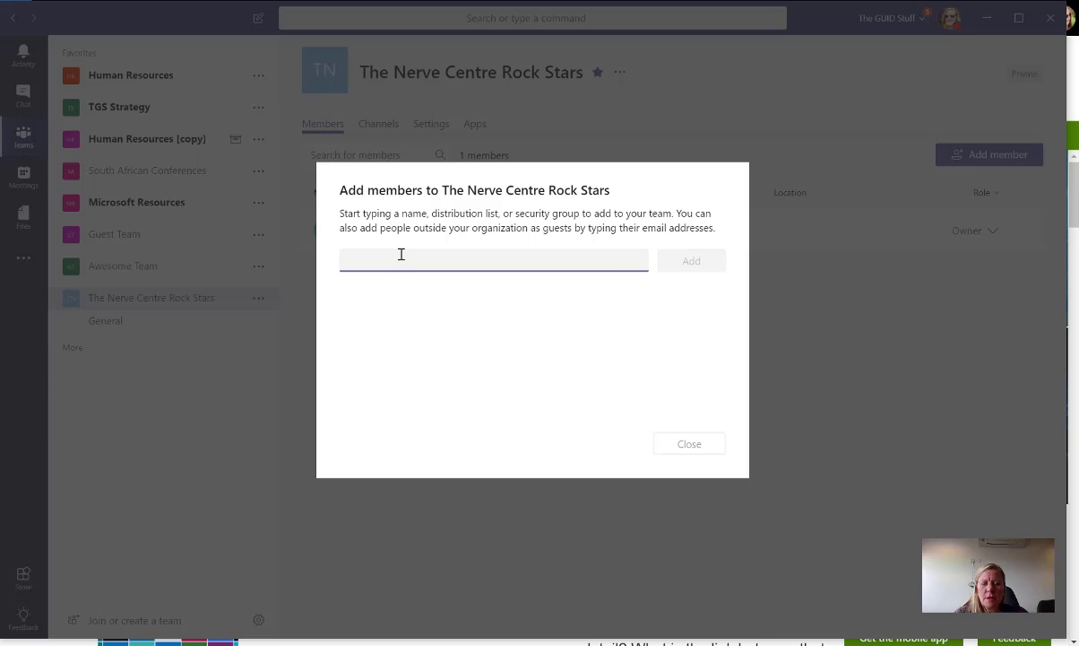
pyautogui.write('braam')
pyautogui.click(558, 296)
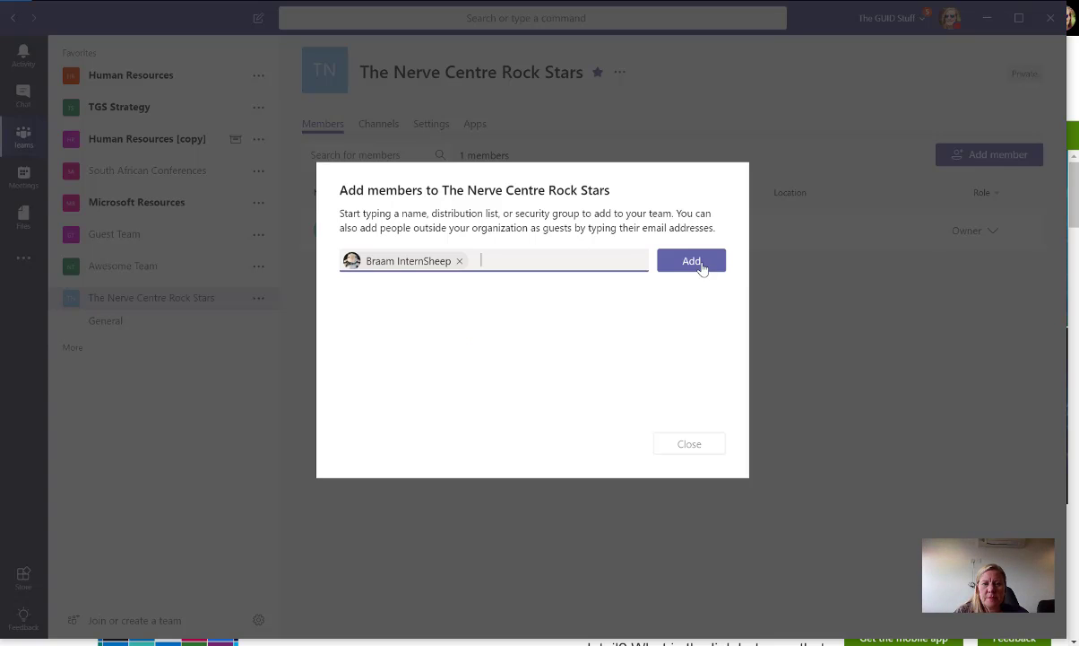
pyautogui.click(691, 260)
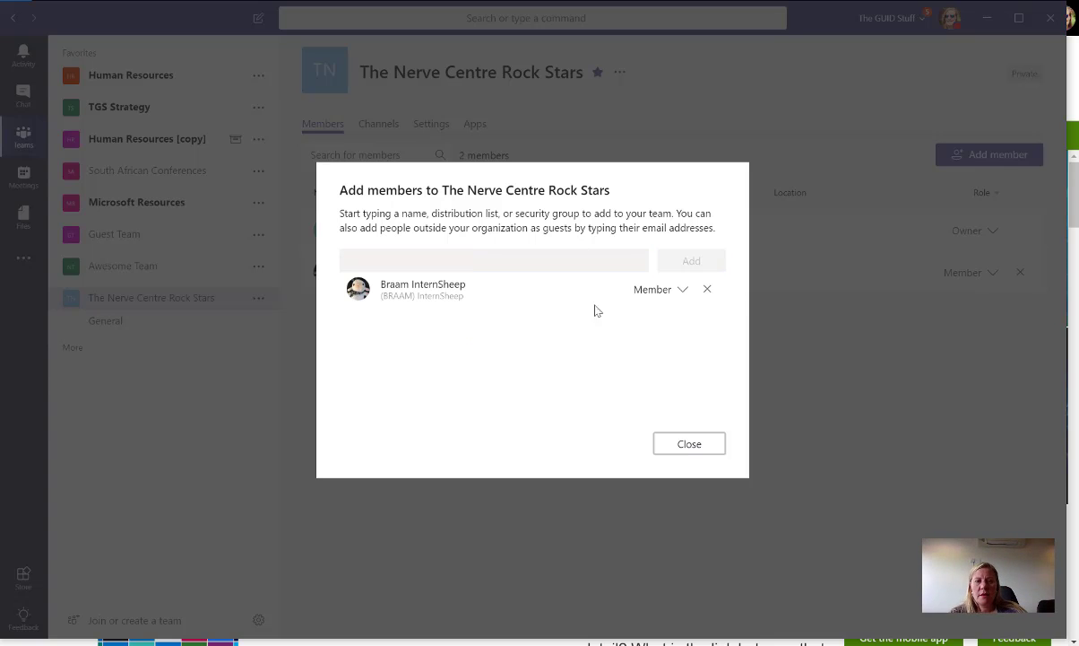
pyautogui.click(688, 444)
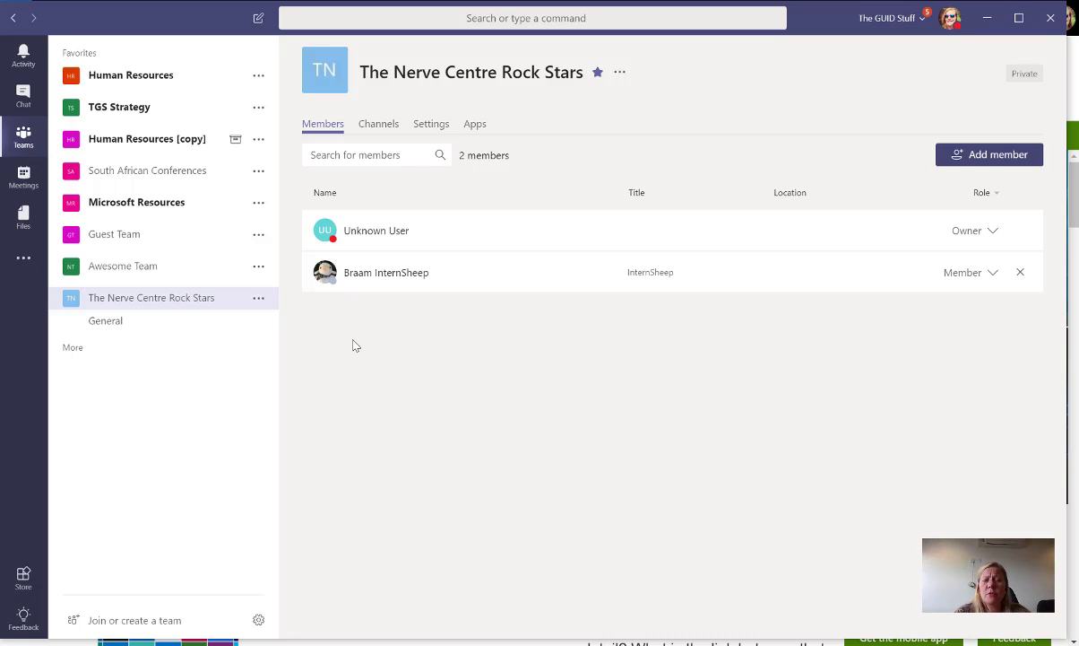
# Review the UserVoice, Roadmap, Training, New?, Community and Follow content in Awesome Team's 00 Office 365 Rockstars channel, and collapse that team.
pyautogui.click(150, 269)
pyautogui.click(148, 309)
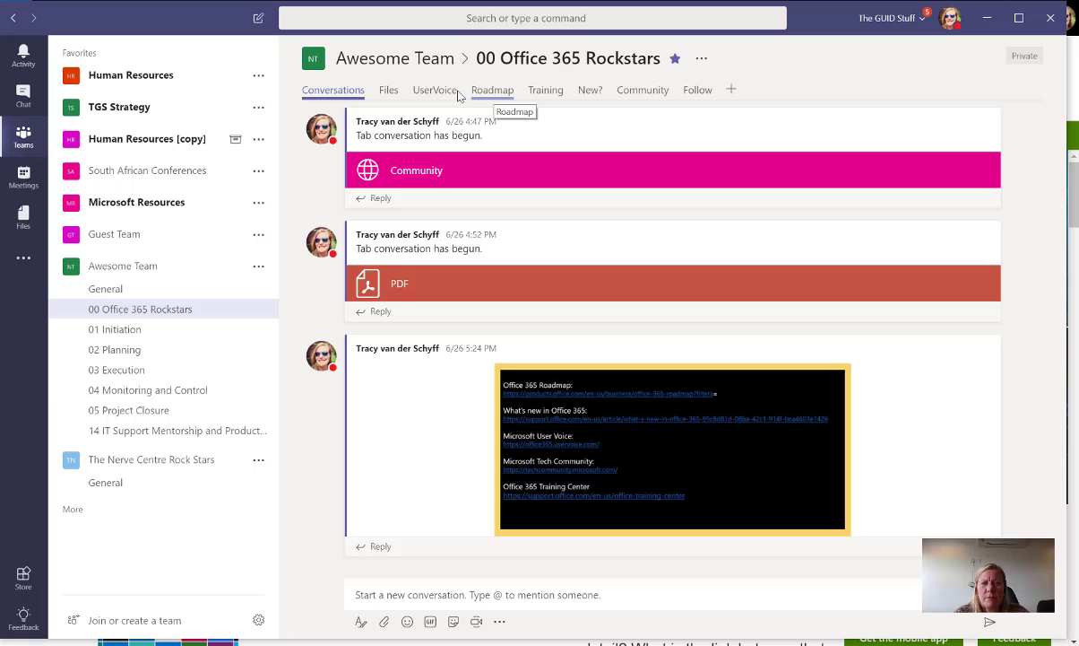
pyautogui.click(436, 93)
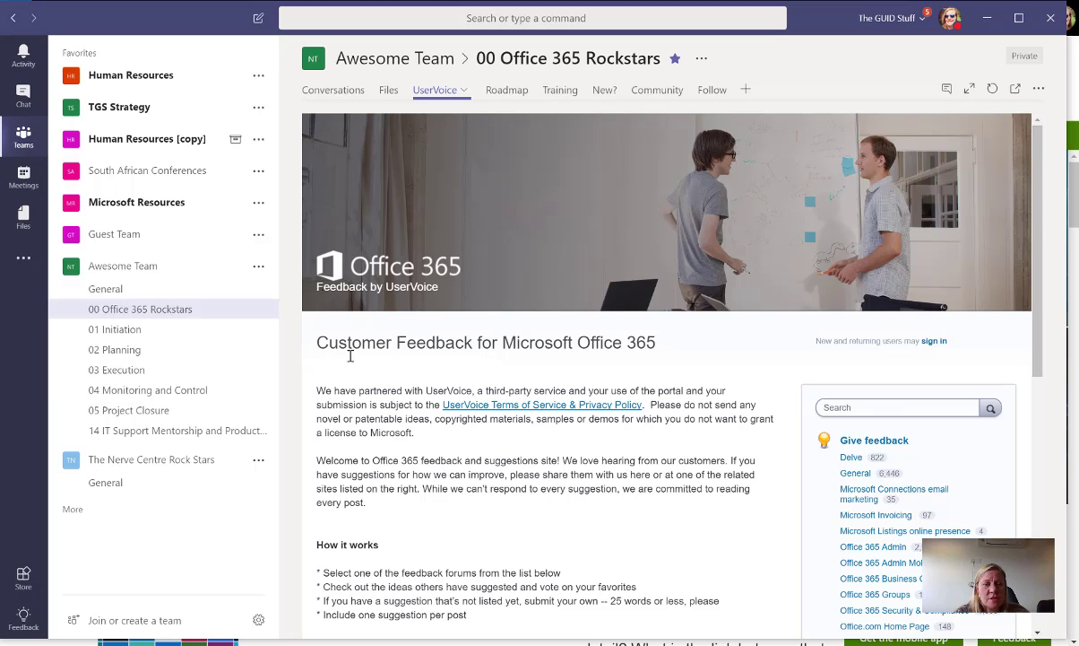
pyautogui.click(503, 93)
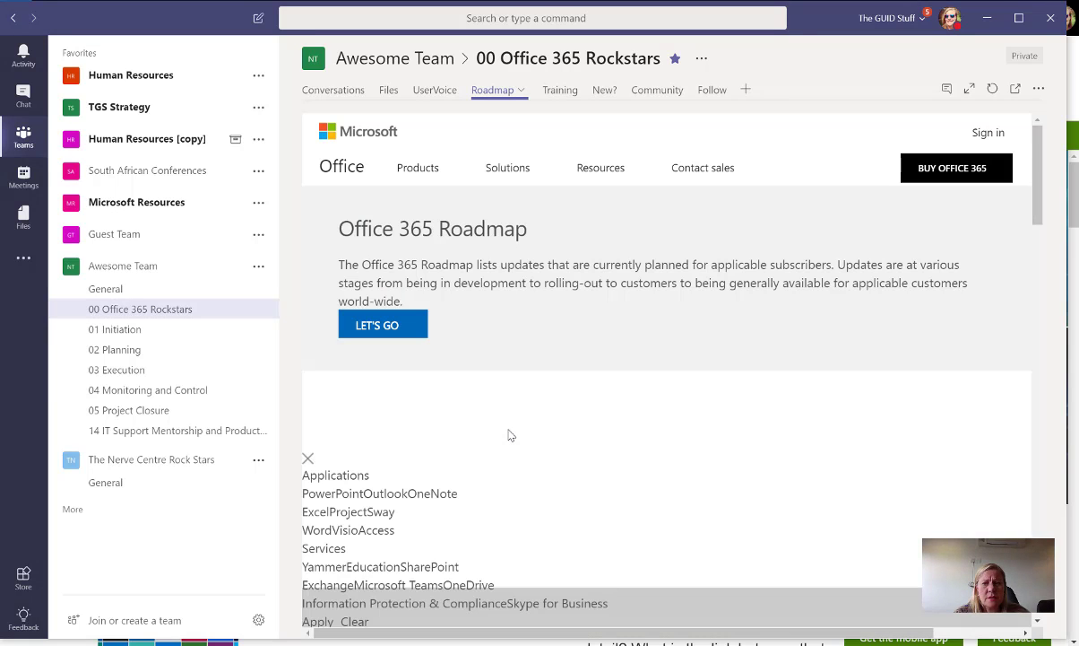
pyautogui.click(529, 91)
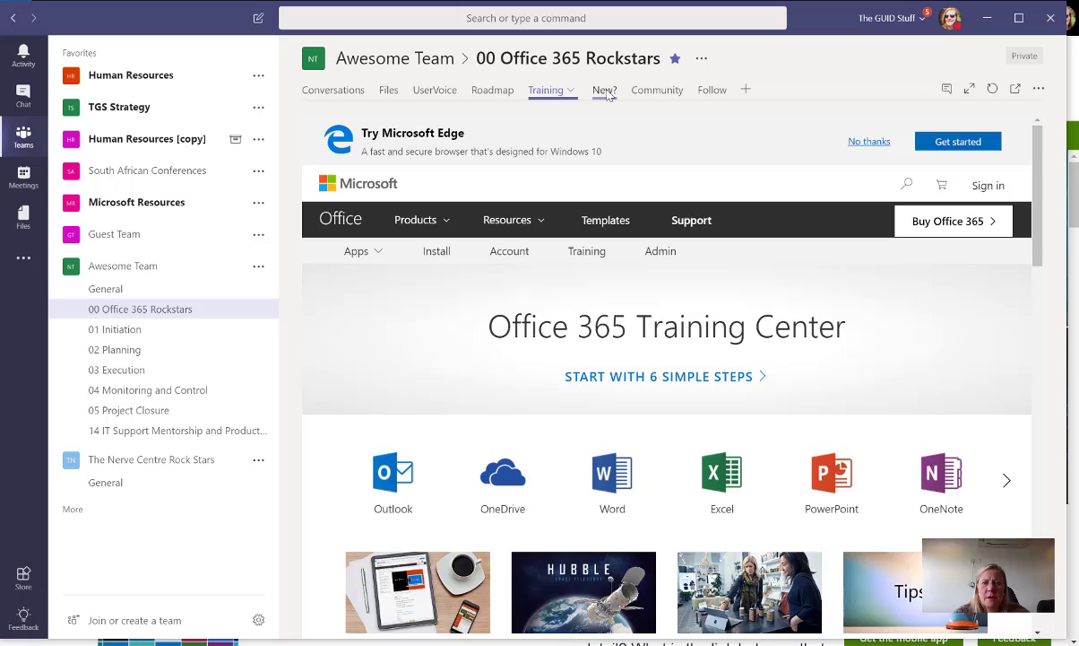
pyautogui.click(605, 91)
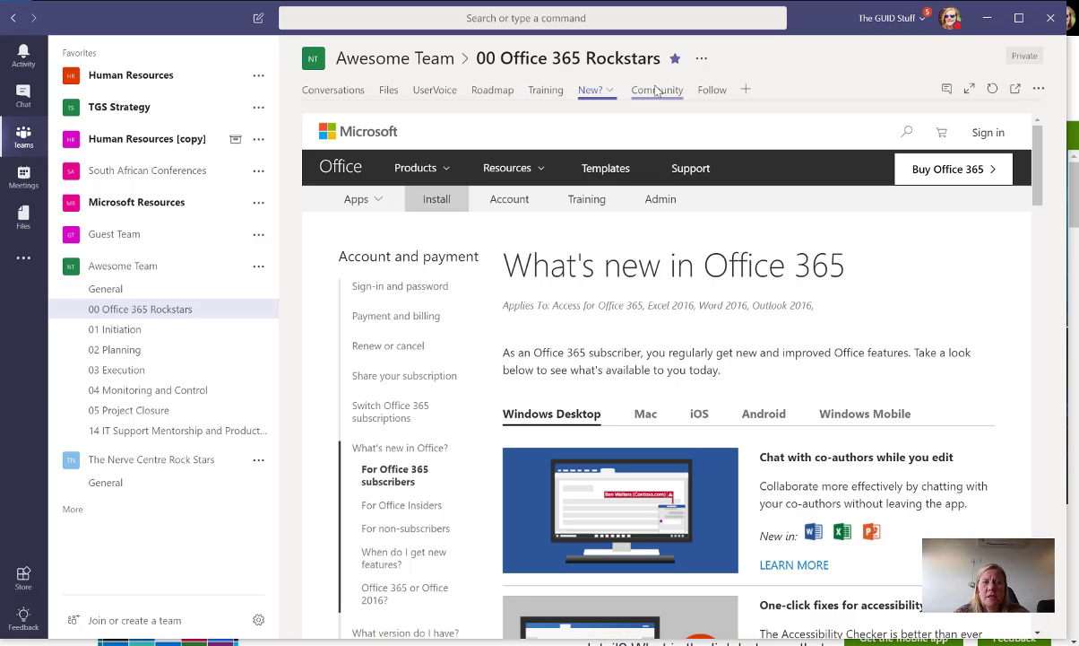
pyautogui.click(655, 91)
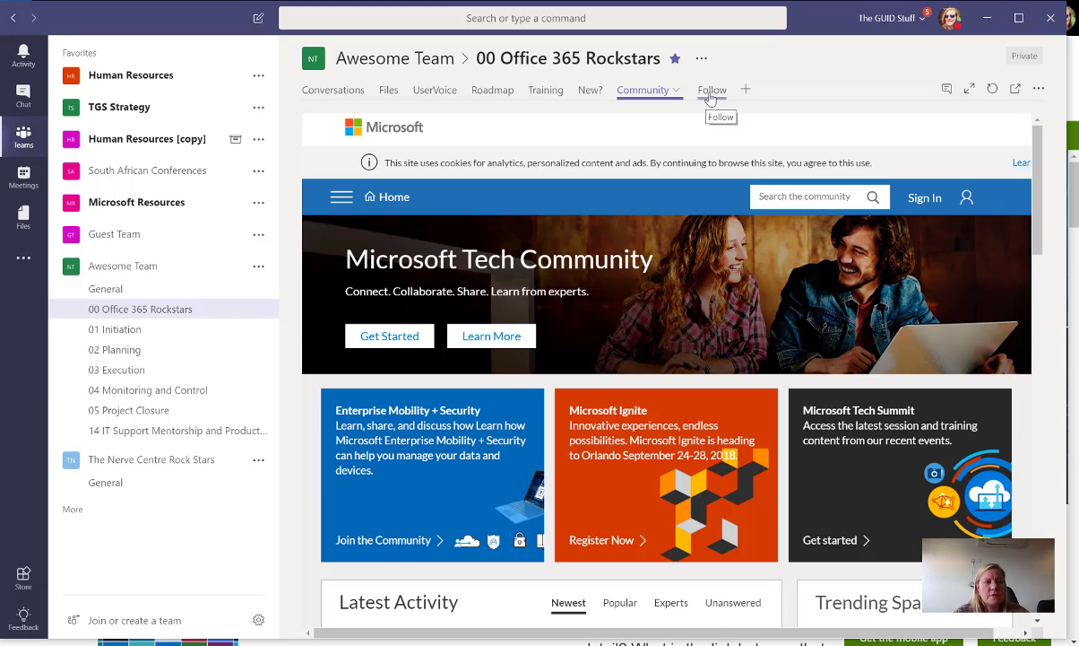
pyautogui.click(711, 93)
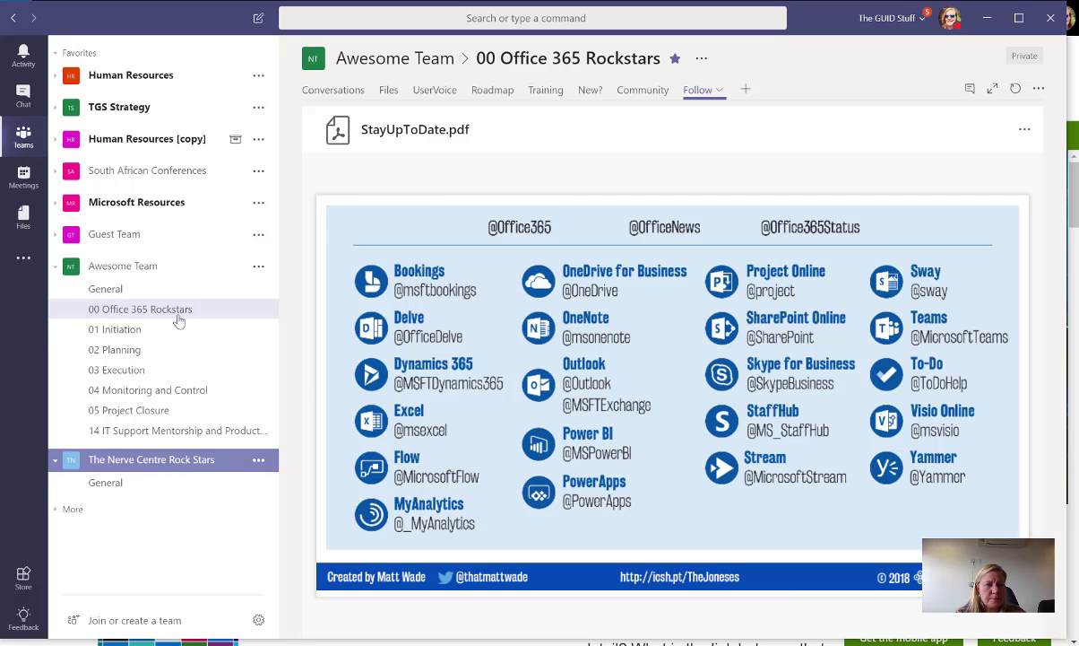
pyautogui.click(55, 267)
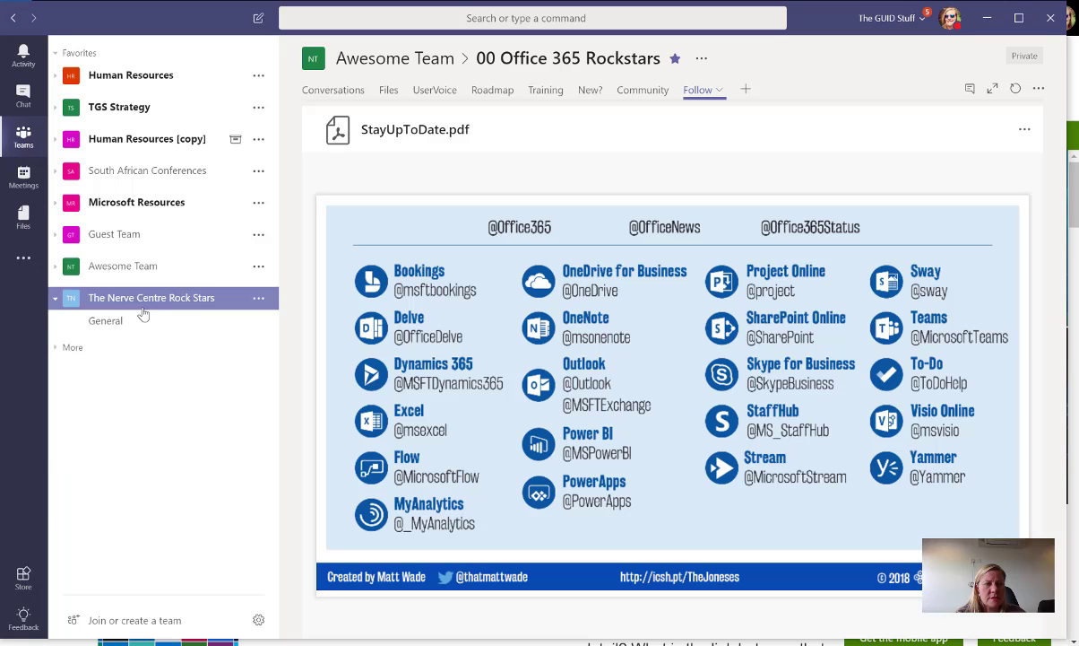
# Add a Support channel to The Nerve Centre Rock Stars described as "Add all the tabs for websites etc. to support the team to continuously learn and grow".
pyautogui.click(258, 301)
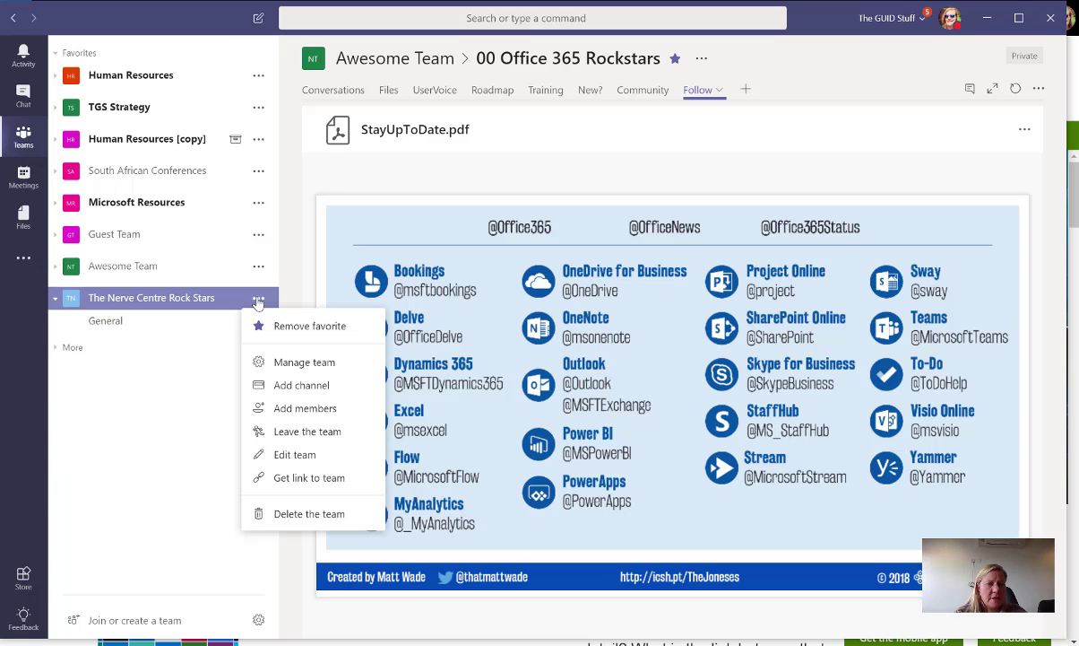
pyautogui.click(301, 385)
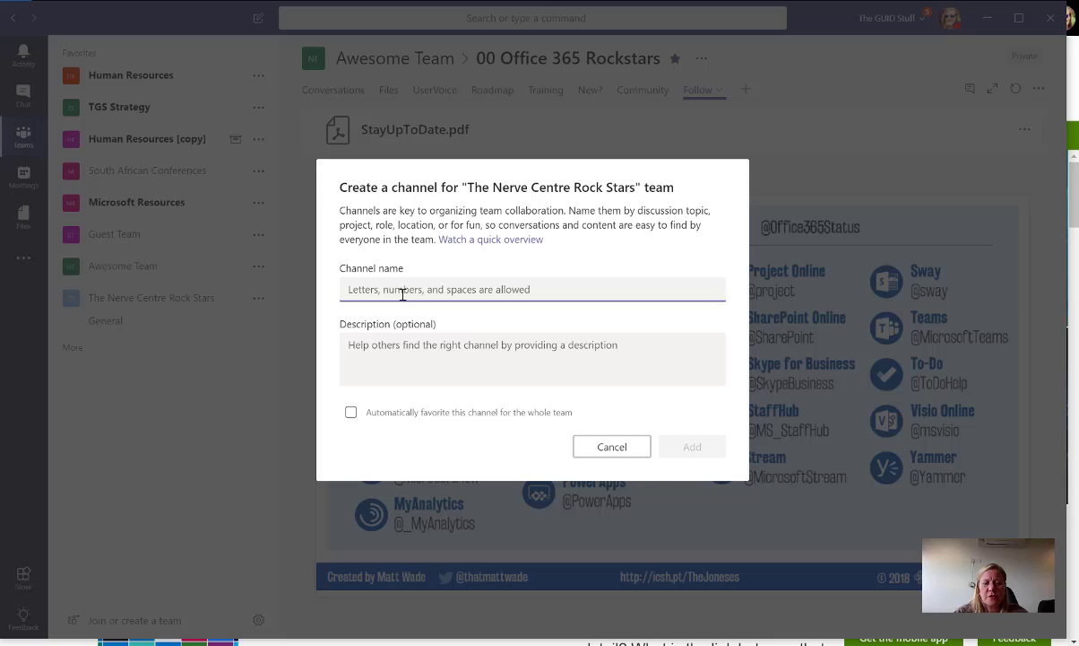
pyautogui.write('Support')
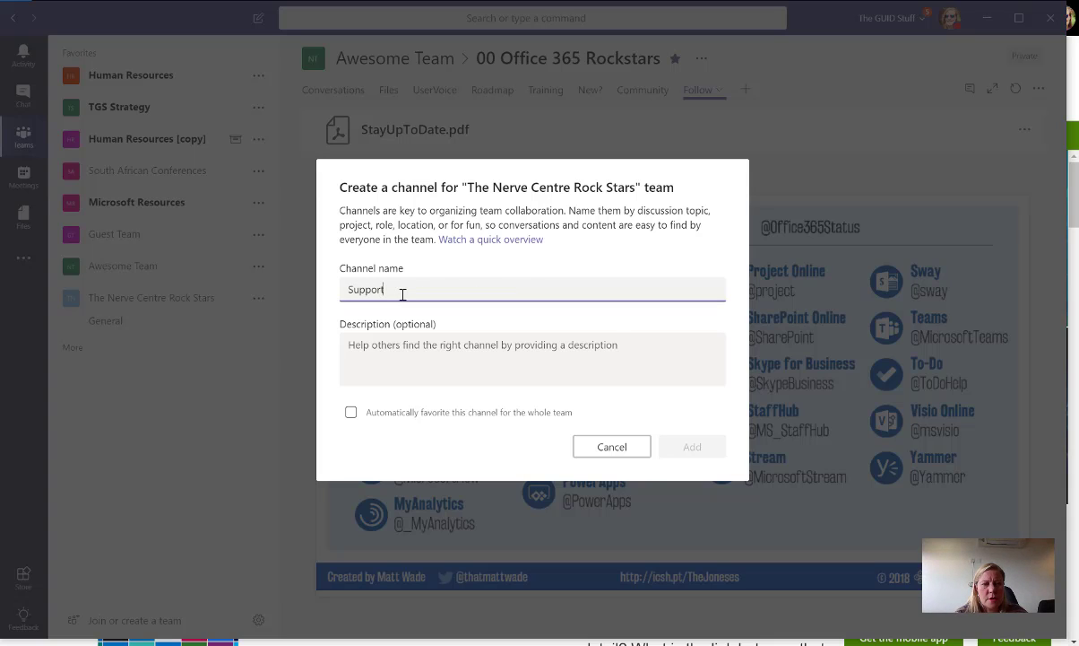
pyautogui.click(424, 361)
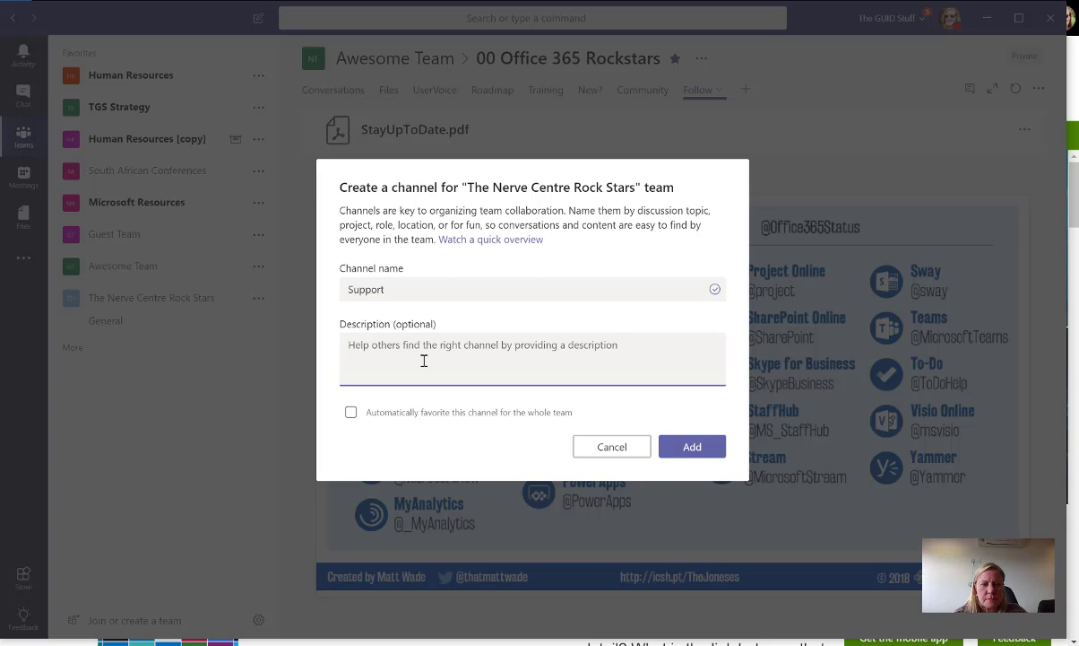
pyautogui.write('Add all the ta')
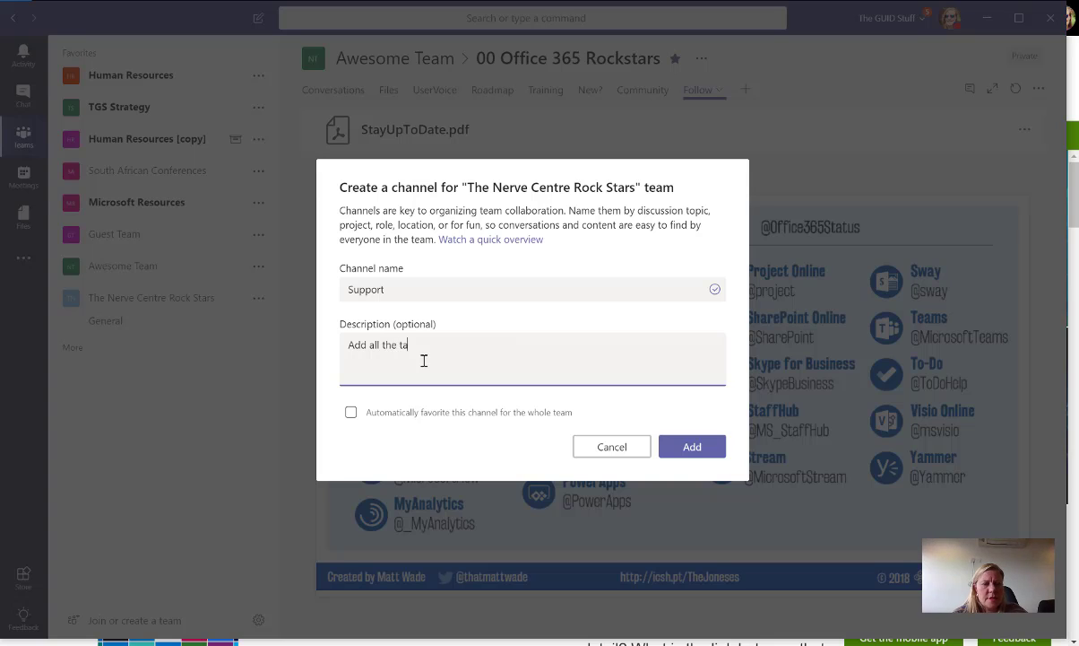
pyautogui.write('bs for websites et')
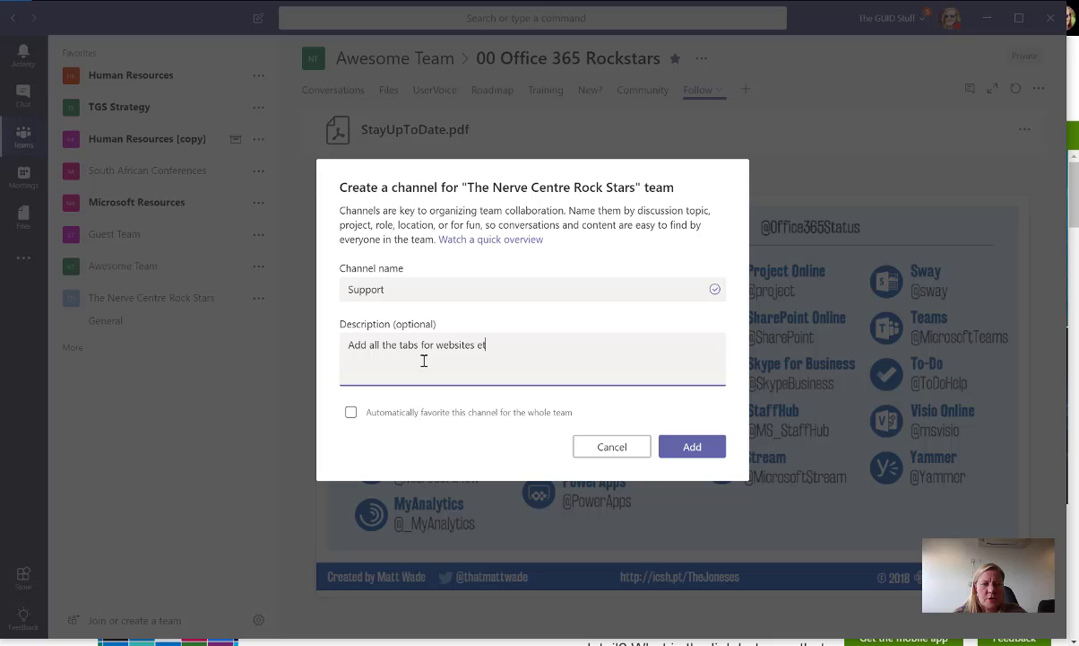
pyautogui.write('c. to support the ')
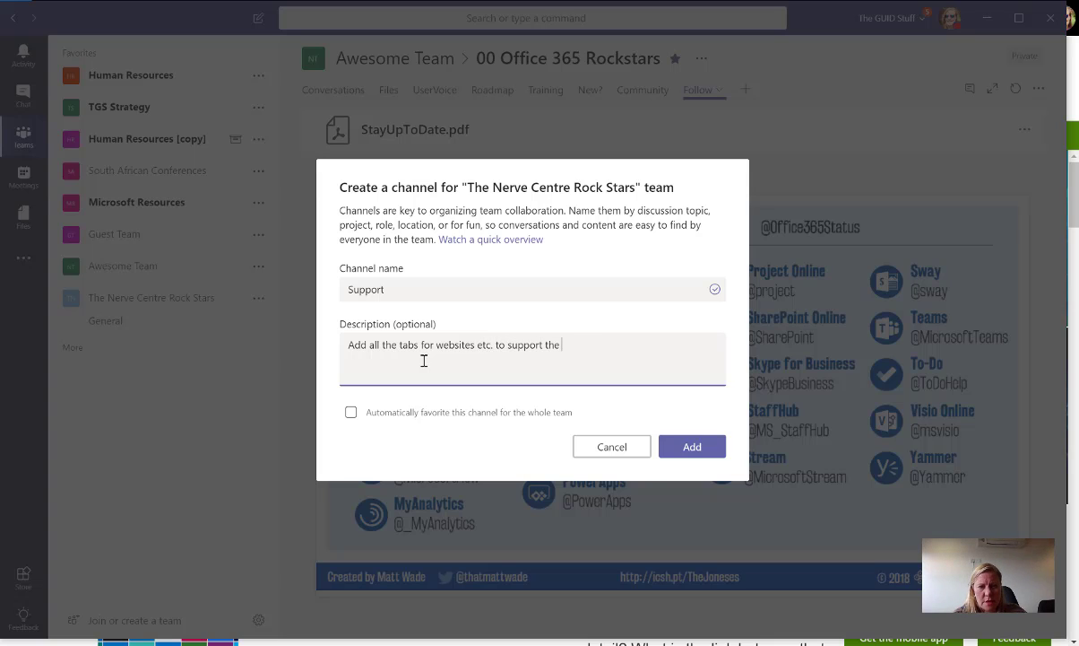
pyautogui.write('team to con')
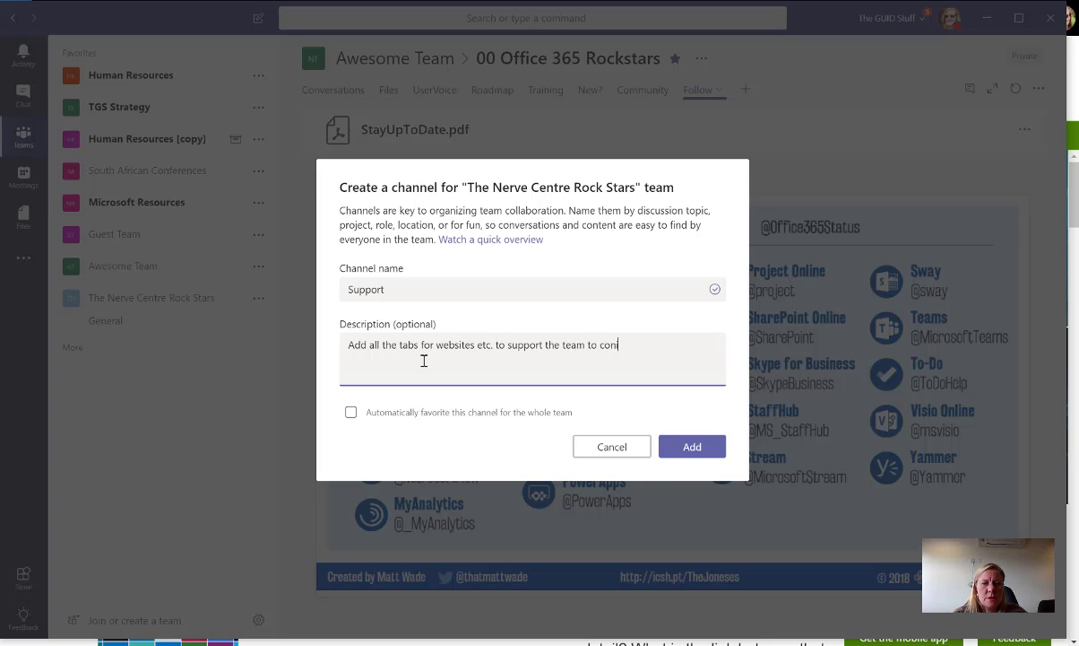
pyautogui.write('tinuo')
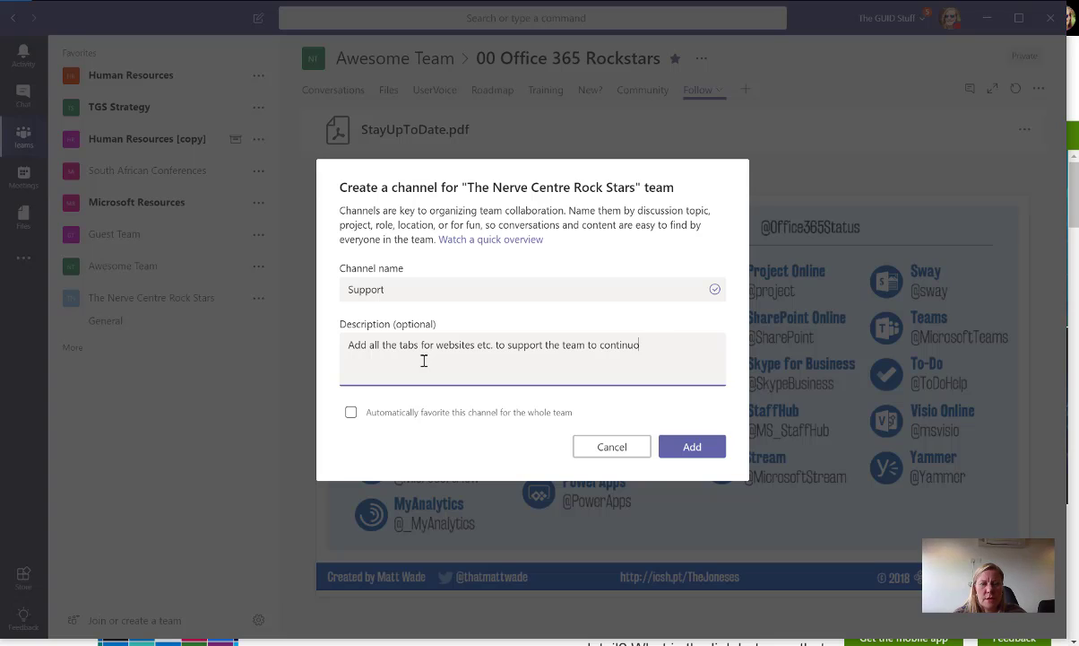
pyautogui.write('usly learn')
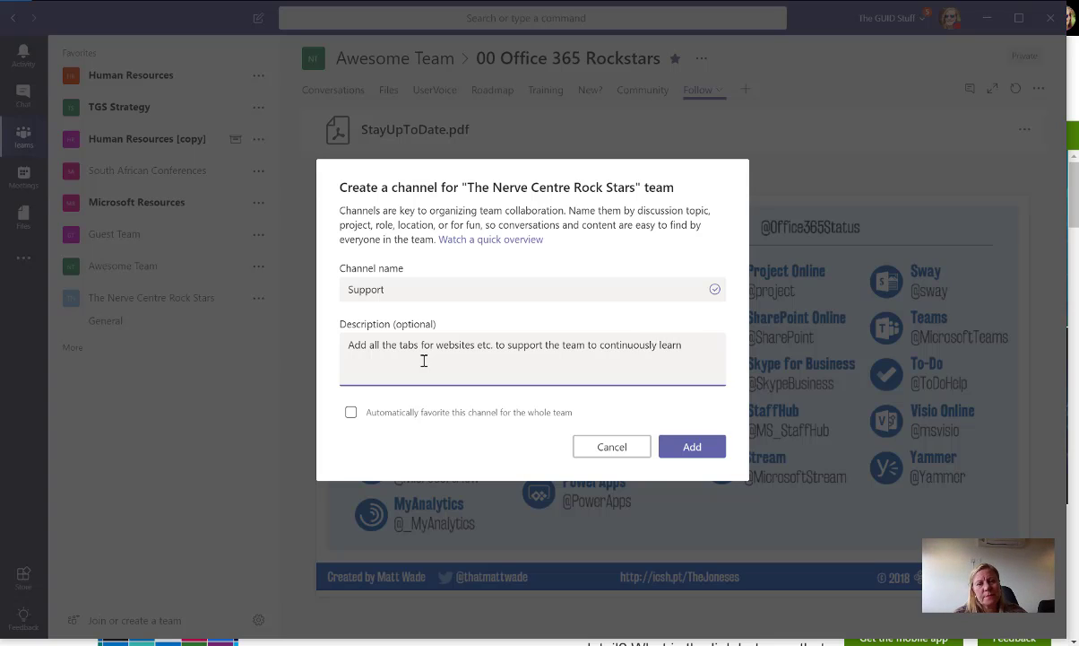
pyautogui.write(' and grow')
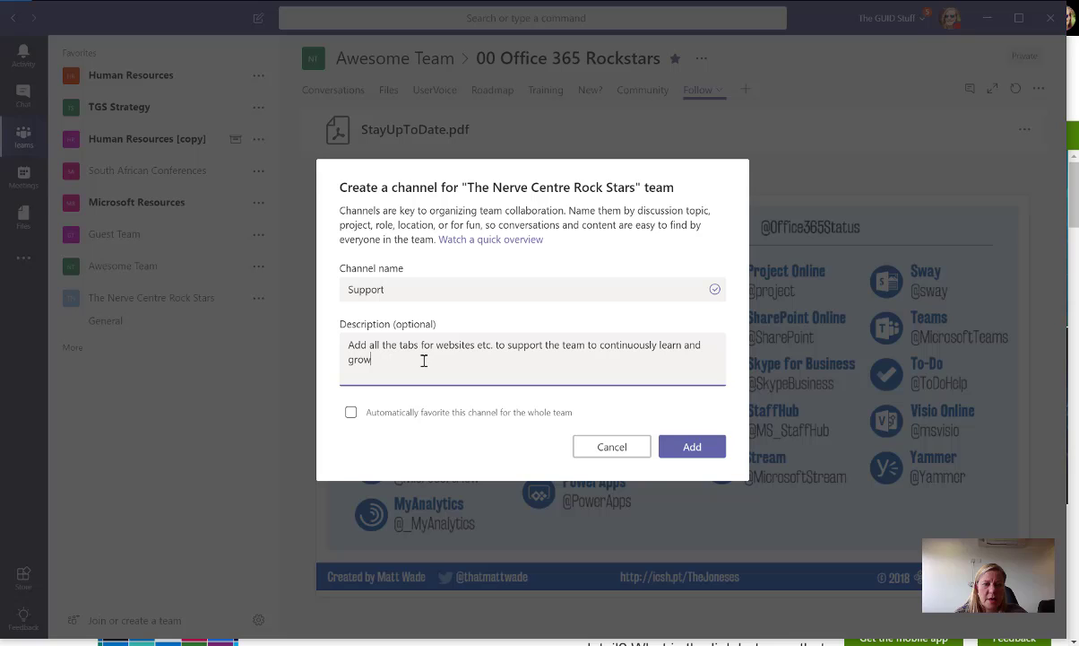
pyautogui.click(694, 447)
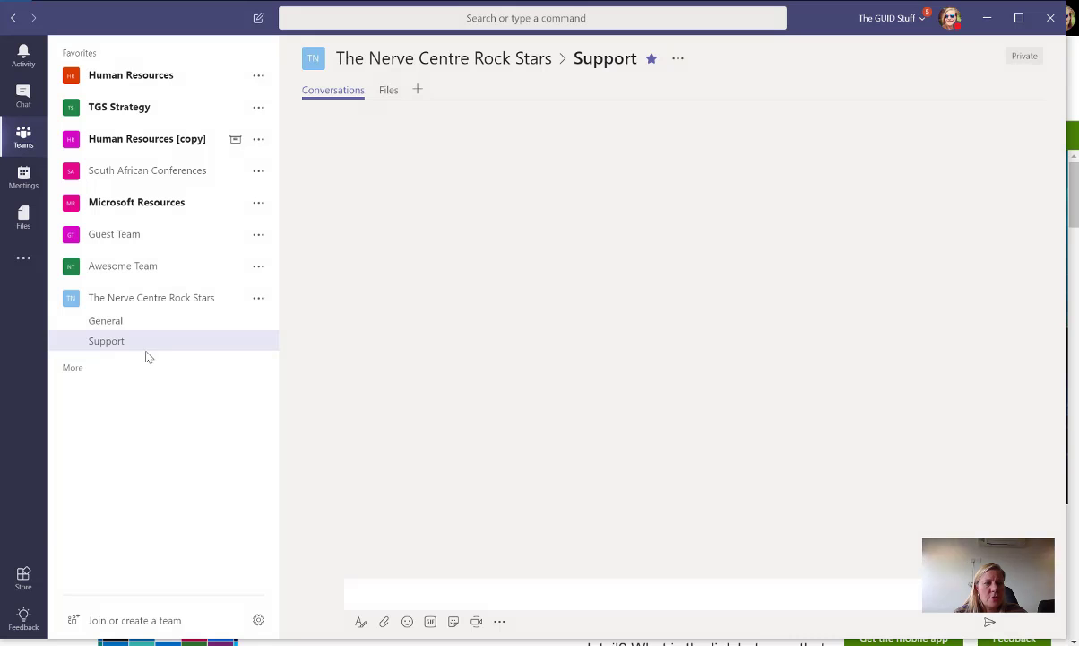
# Add a channel named Questions to The Nerve Centre Rock Stars team, without a description.
pyautogui.click(258, 305)
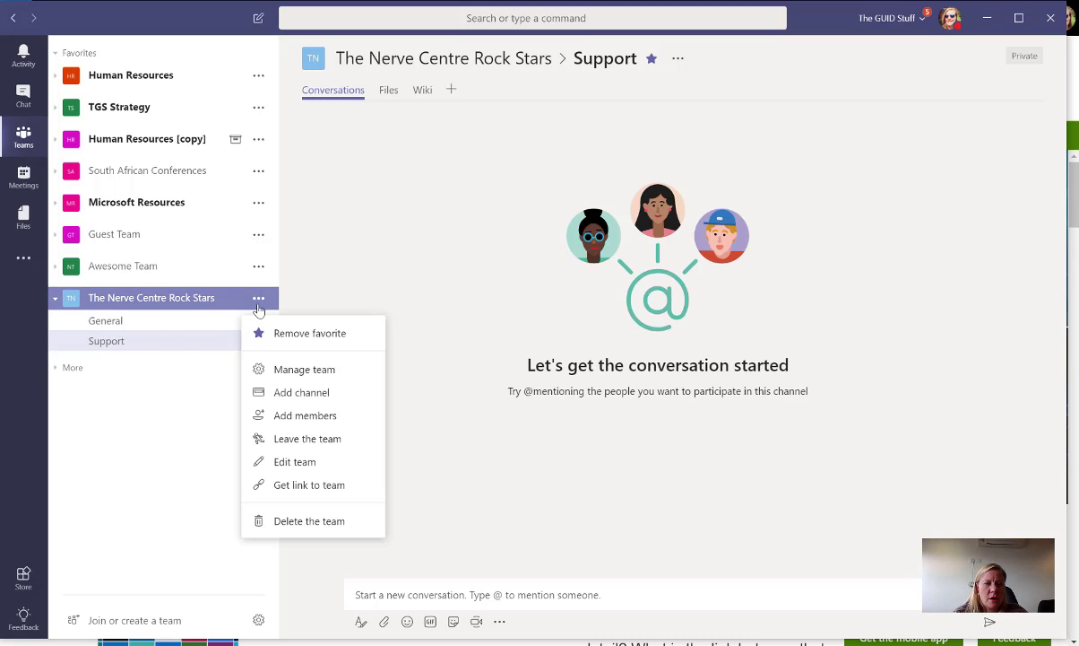
pyautogui.click(296, 391)
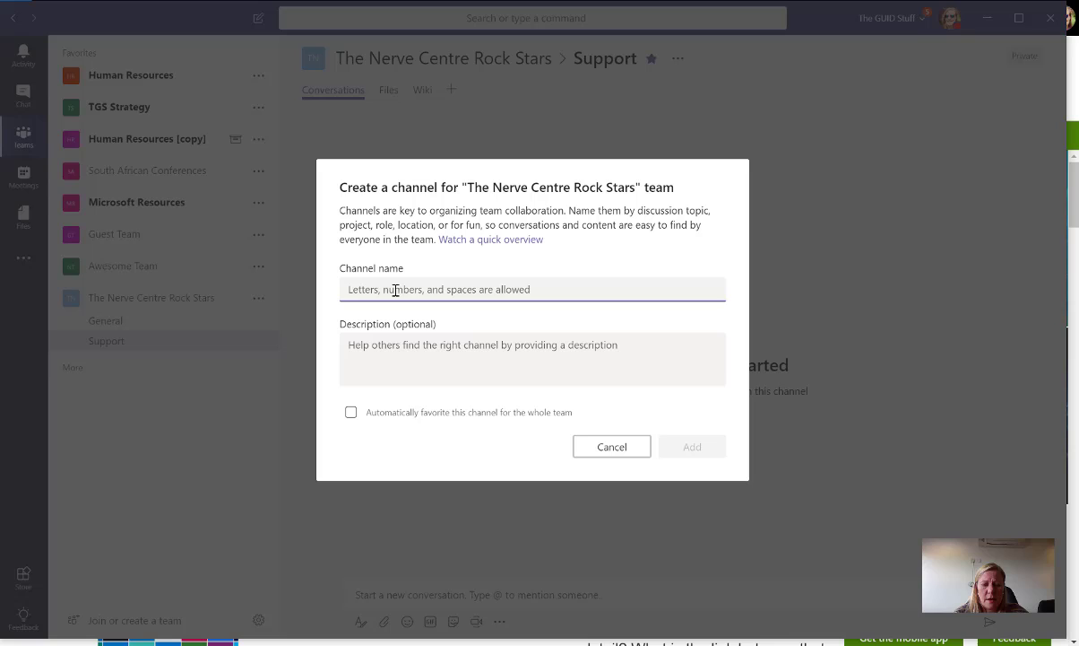
pyautogui.write('Questions')
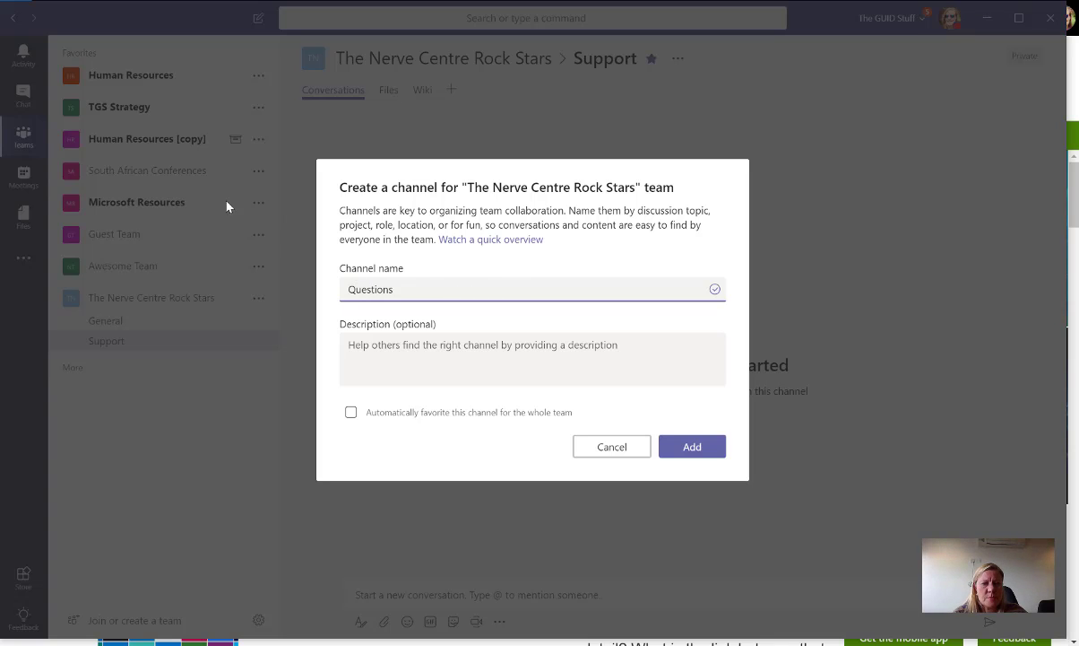
pyautogui.click(690, 452)
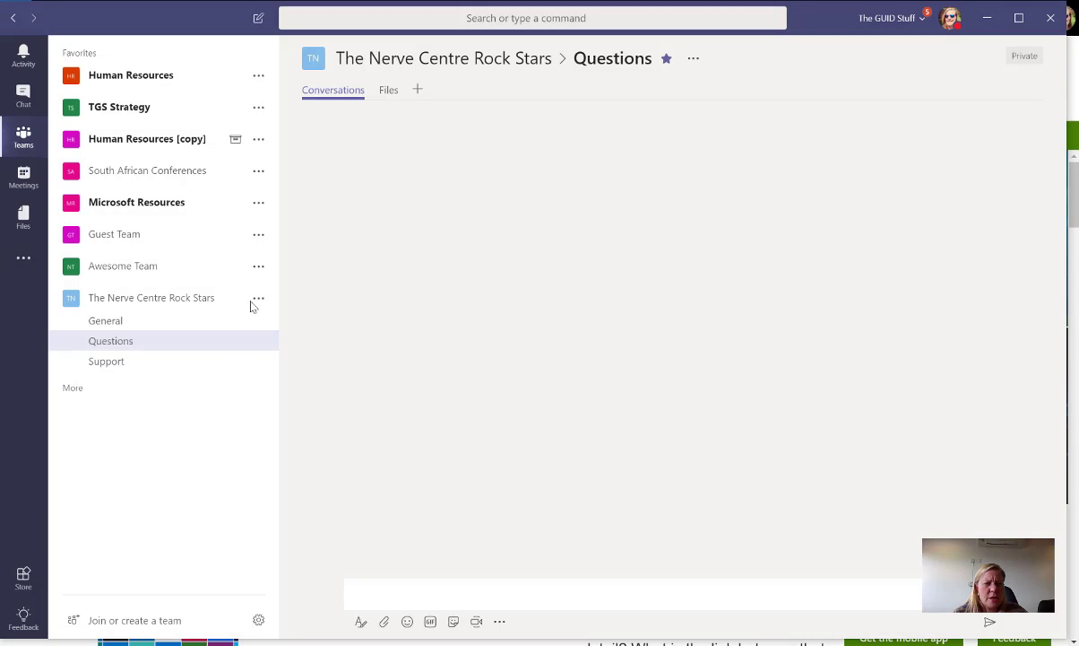
# Add a channel named New Feature Requests to The Nerve Centre Rock Stars team, without a description.
pyautogui.click(260, 299)
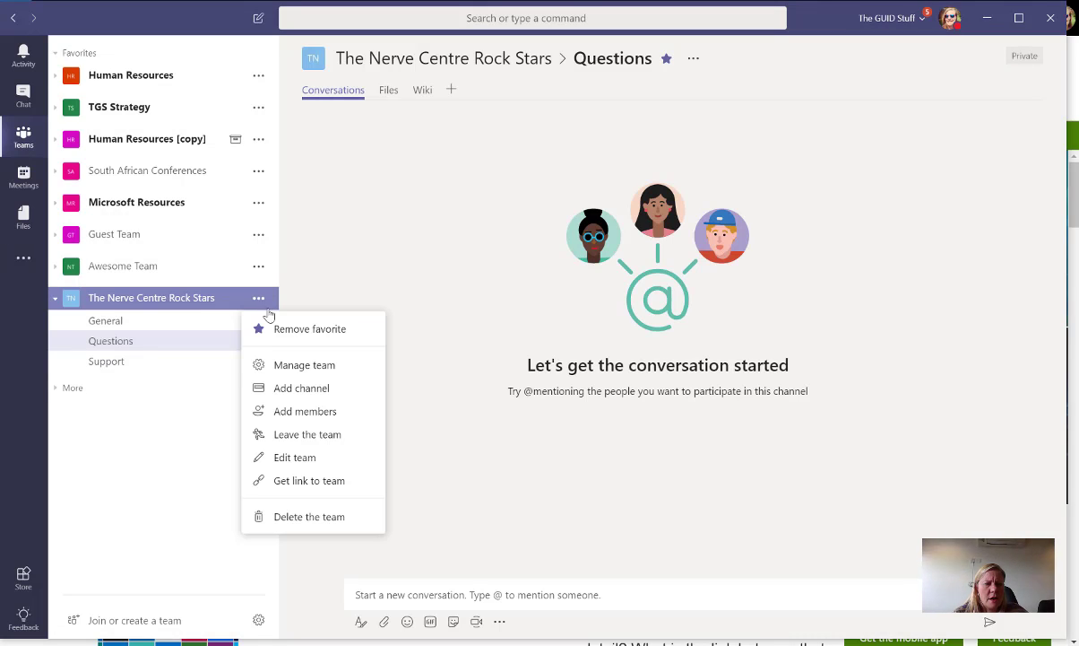
pyautogui.click(299, 384)
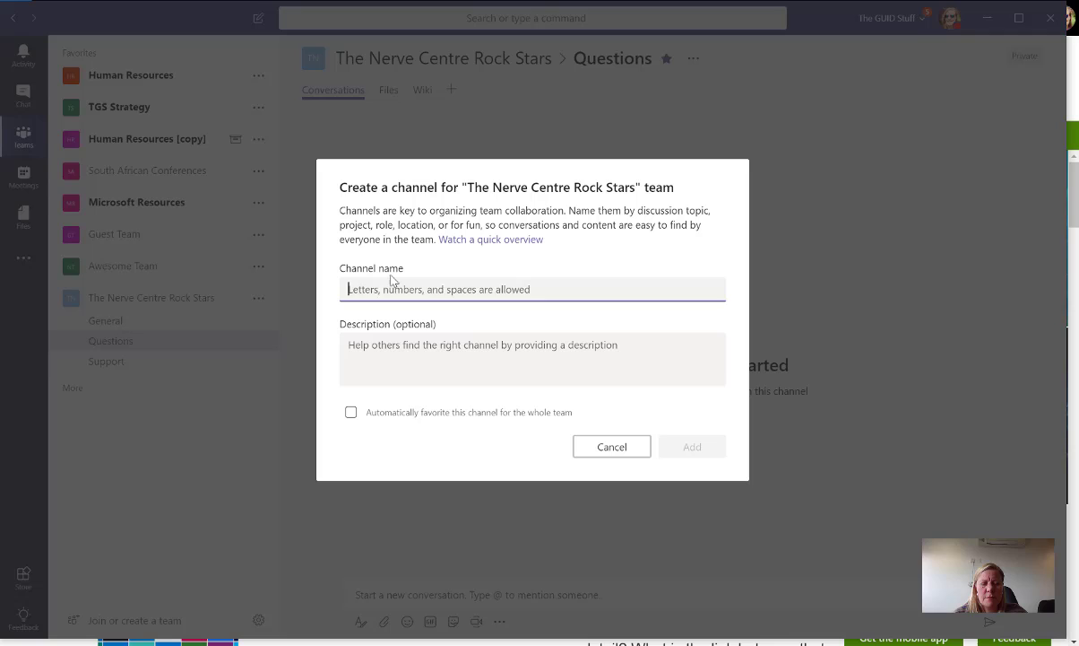
pyautogui.write('New Feature')
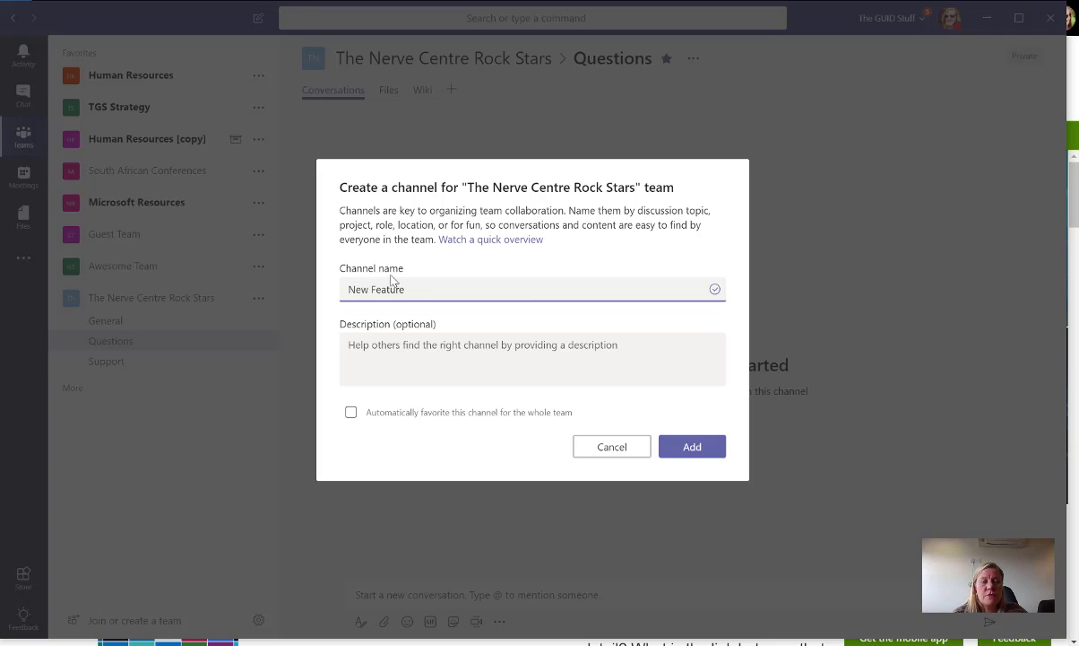
pyautogui.write(' Requests')
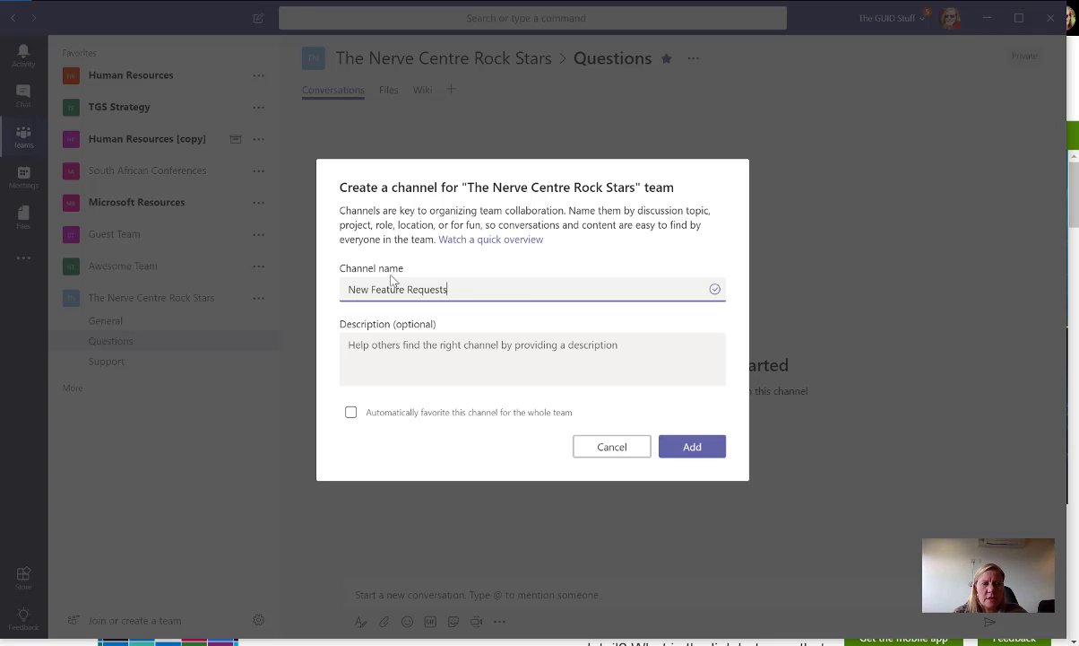
pyautogui.click(688, 448)
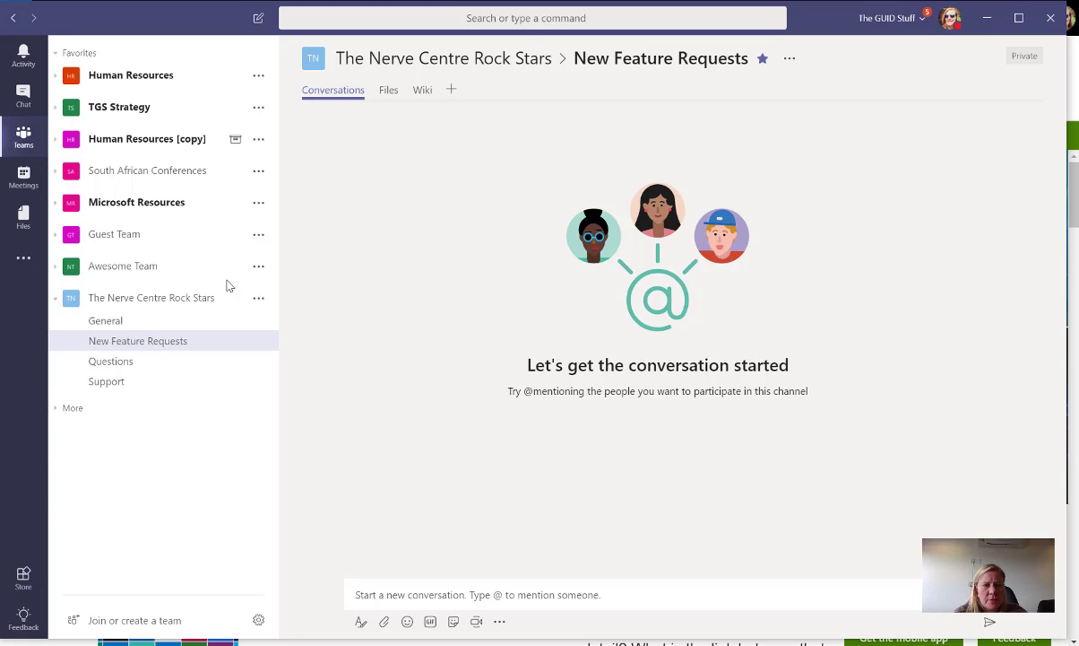
# Switch to The Nerve Centre SharePoint site in the browser and look through its available settings options.
pyautogui.hotkey('alt', 'Tab')
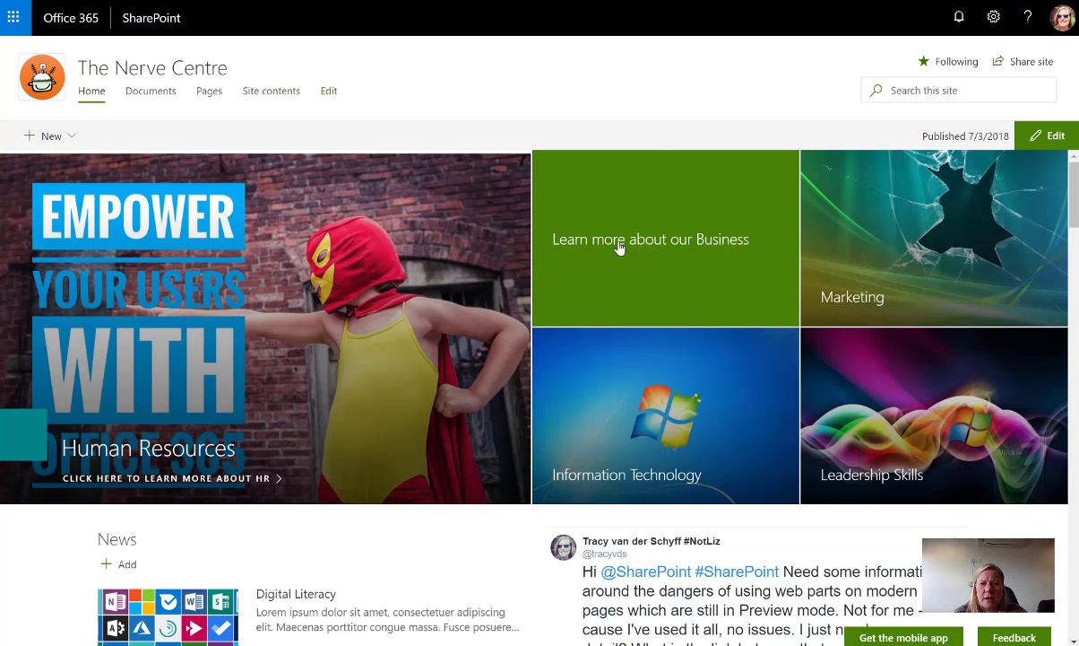
pyautogui.click(996, 30)
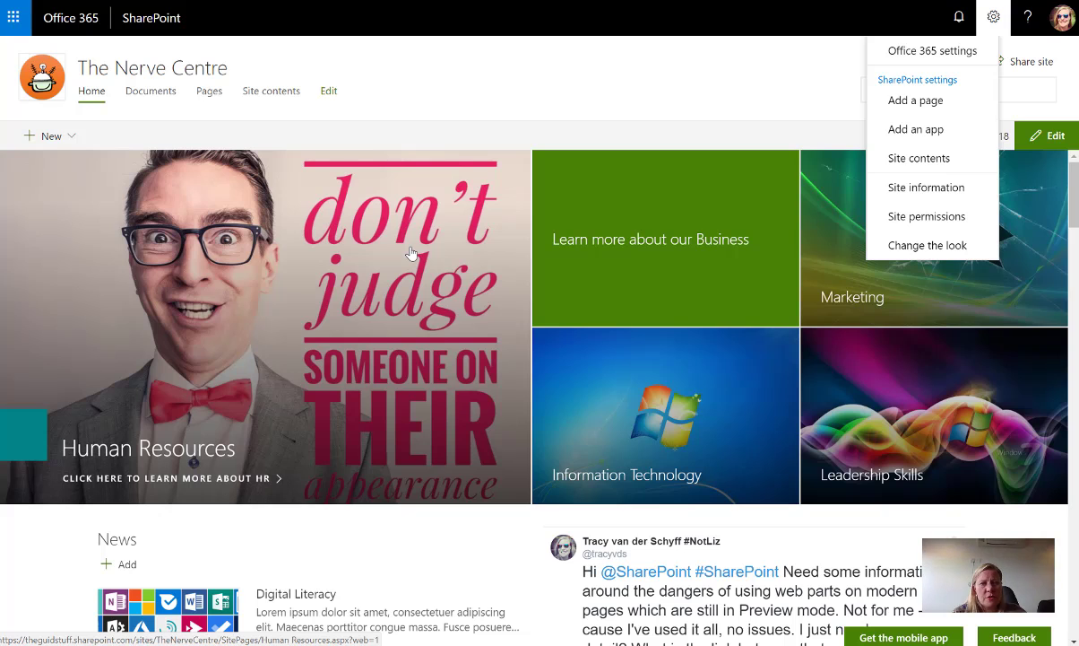
pyautogui.click(560, 58)
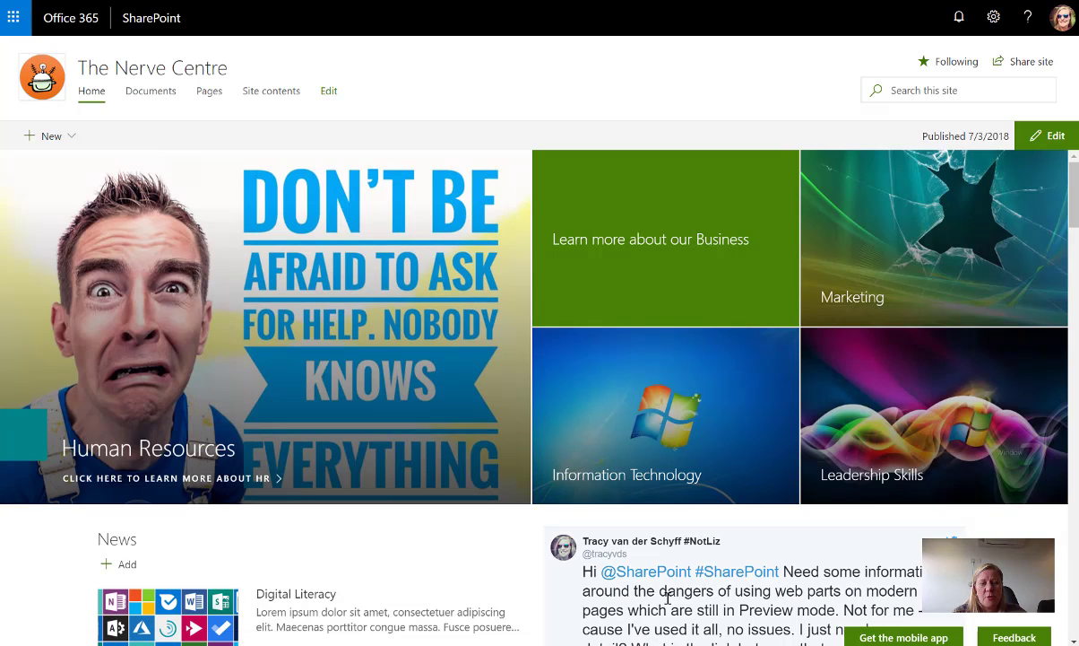
pyautogui.moveTo(668, 644)
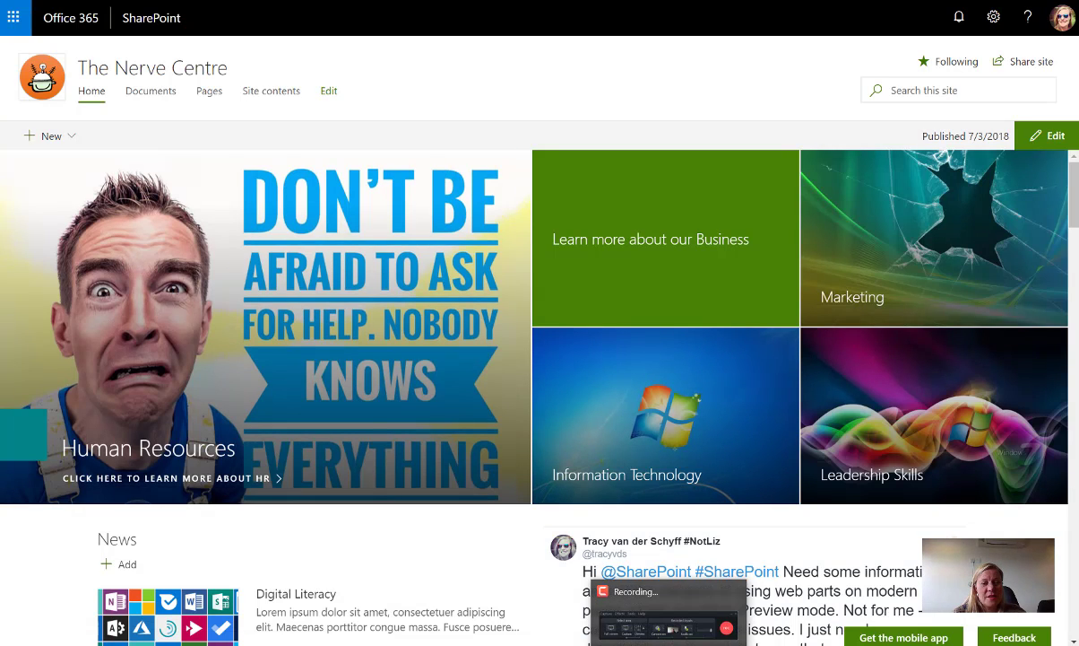